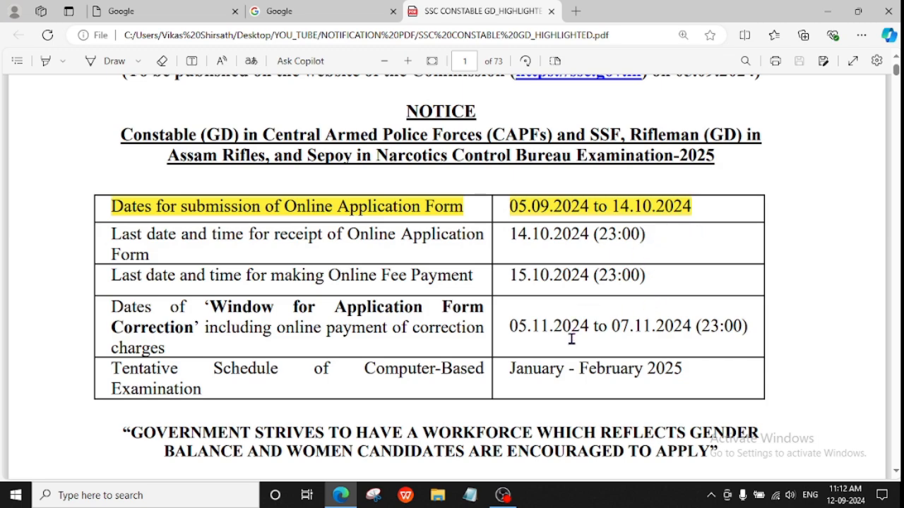
# Review the application dates, pay scale and force-wise vacancies table in the Constable (GD) notice PDF.
pyautogui.scroll(-15, 540, 375)
pyautogui.scroll(-6, 399, 241)
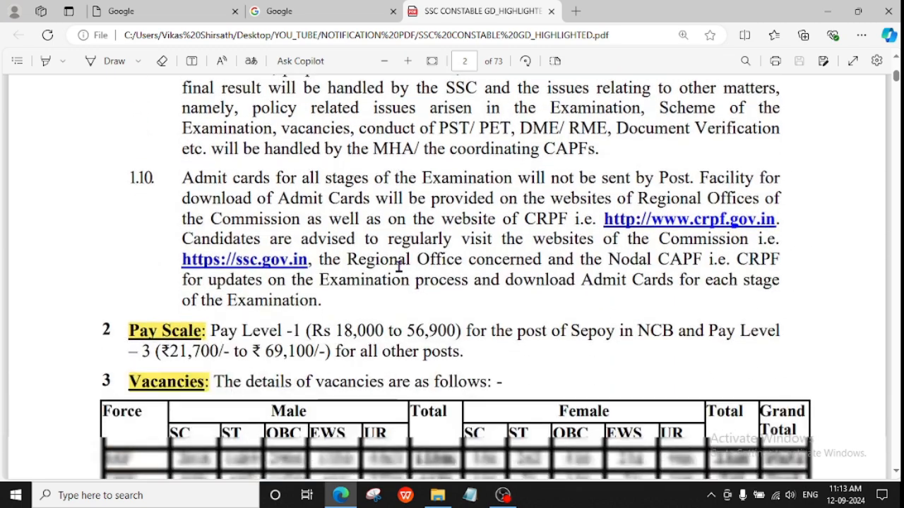
pyautogui.scroll(-3, 285, 279)
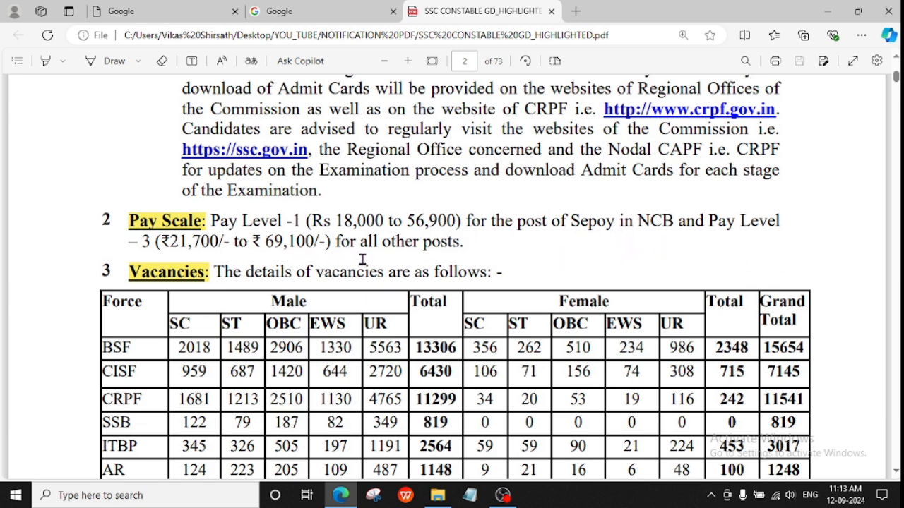
pyautogui.scroll(-3, 335, 267)
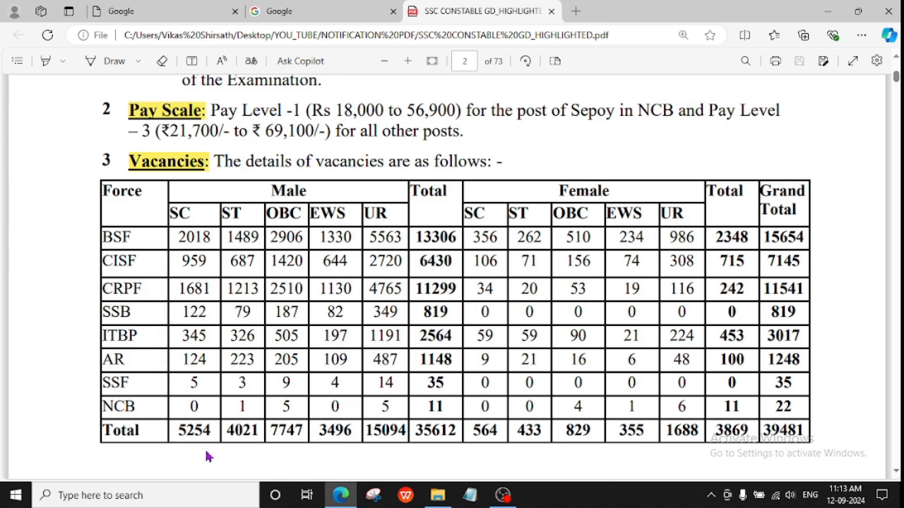
pyautogui.scroll(-10, 253, 269)
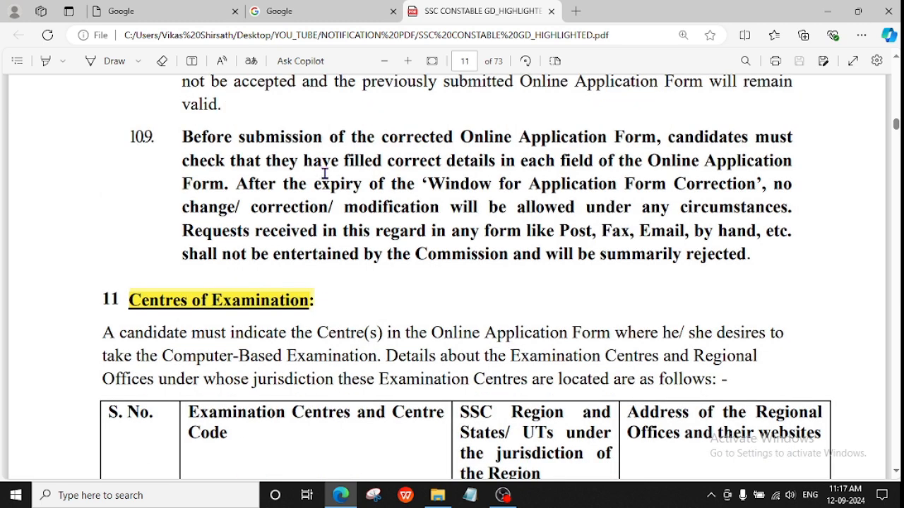
# Examine the Centres of Examination table in section 11, from the Central Region through the Western Region, and the centre rules below it.
pyautogui.scroll(-2, 337, 265)
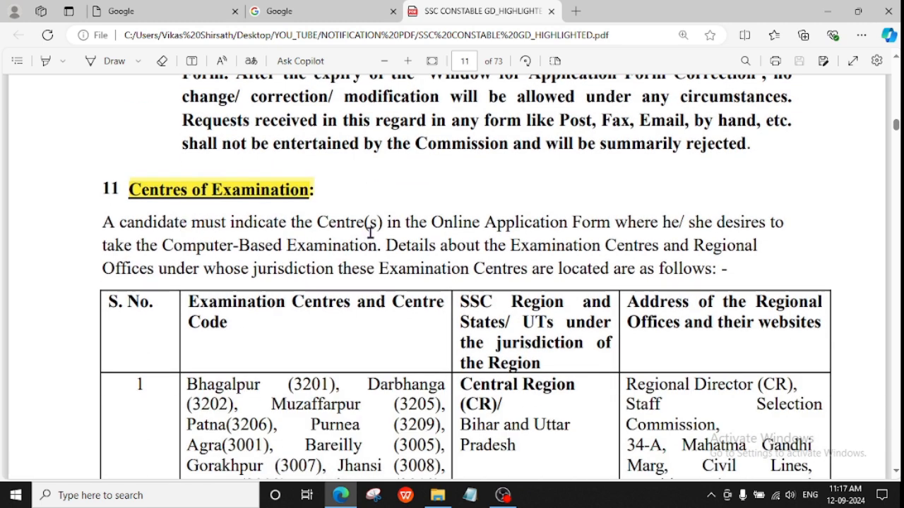
pyautogui.scroll(-4, 369, 233)
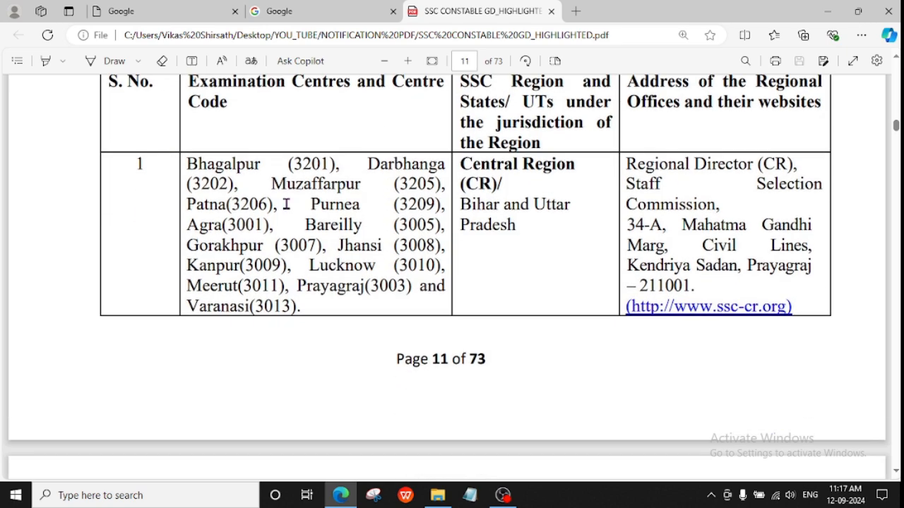
pyautogui.scroll(-9, 347, 348)
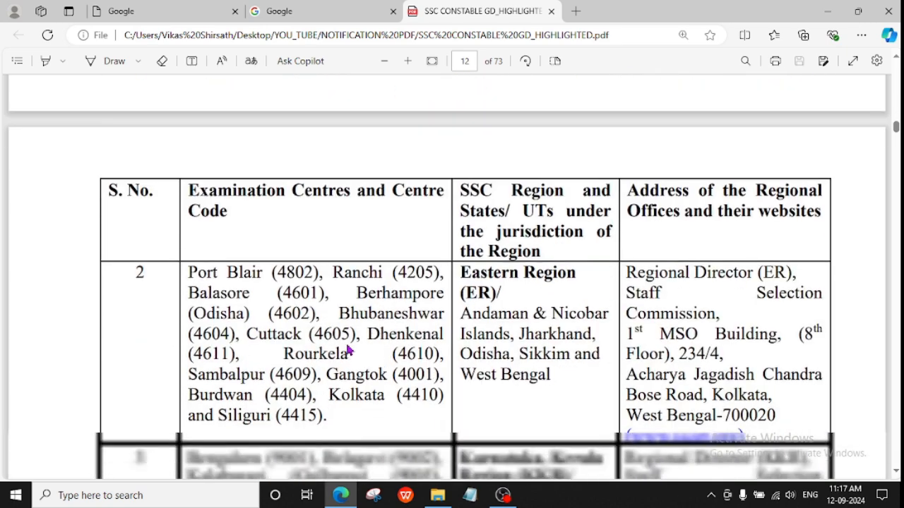
pyautogui.scroll(-13, 346, 349)
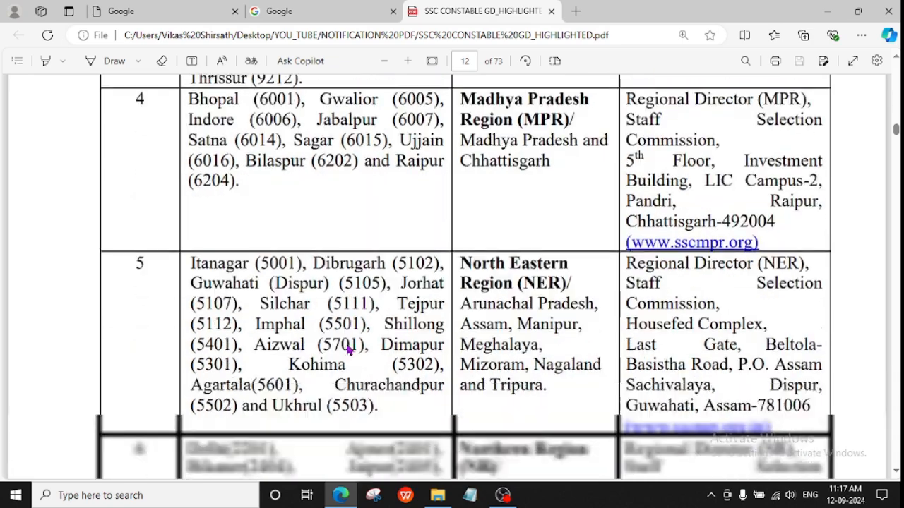
pyautogui.scroll(-20, 347, 350)
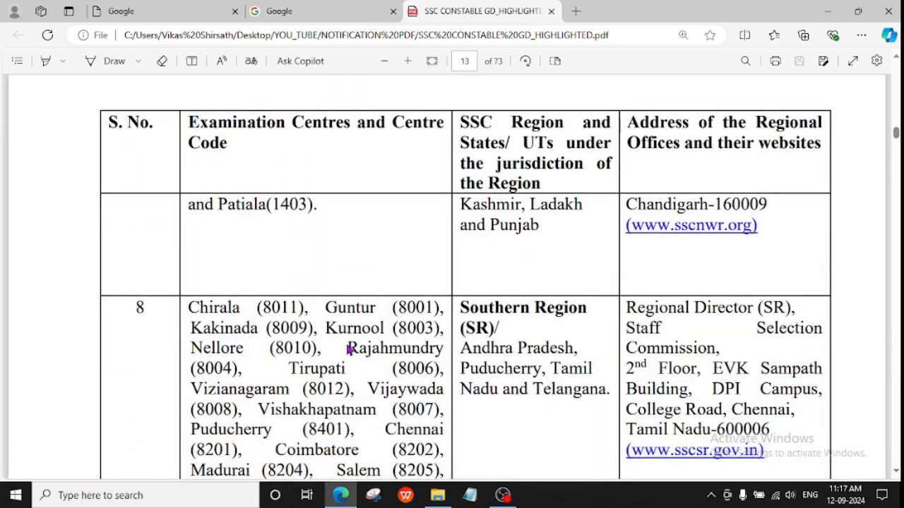
pyautogui.scroll(4, 346, 350)
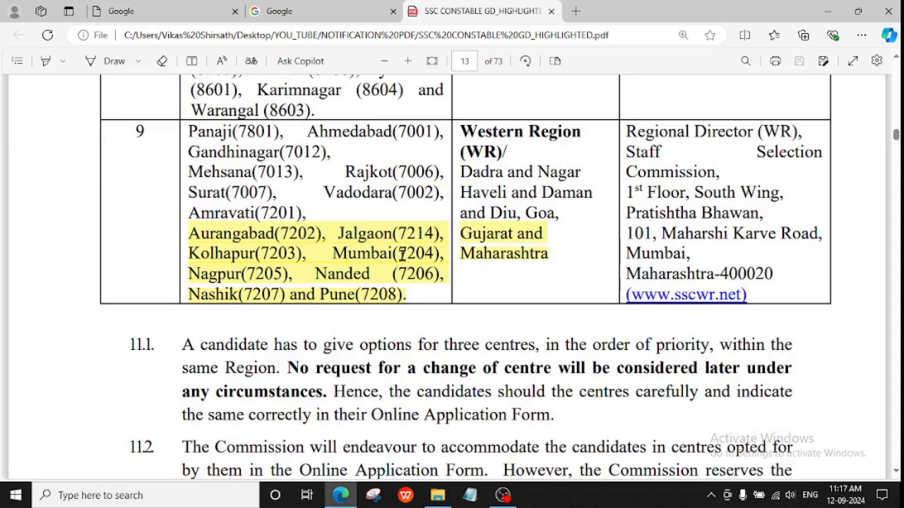
pyautogui.scroll(-6, 311, 367)
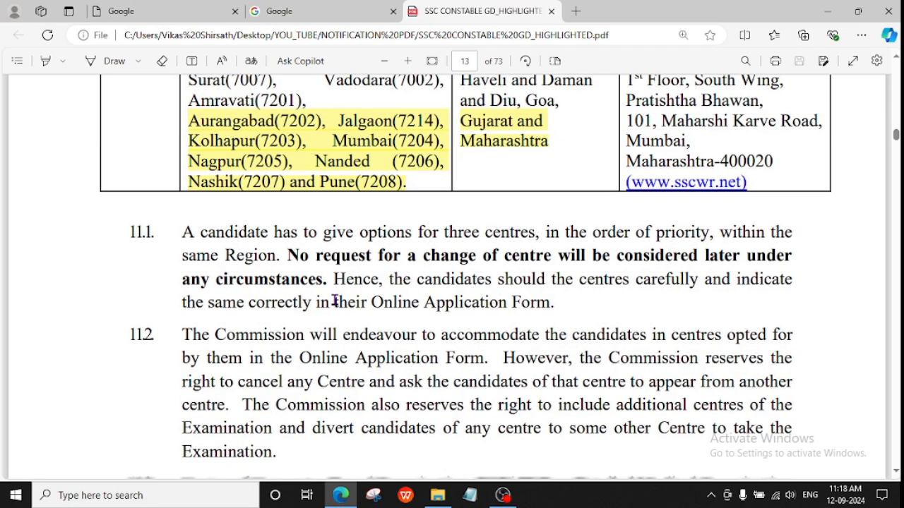
# Read the Scheme of Examination section covering the Computer-Based Examination's subjects, questions, marks and duration.
pyautogui.scroll(-8, 336, 304)
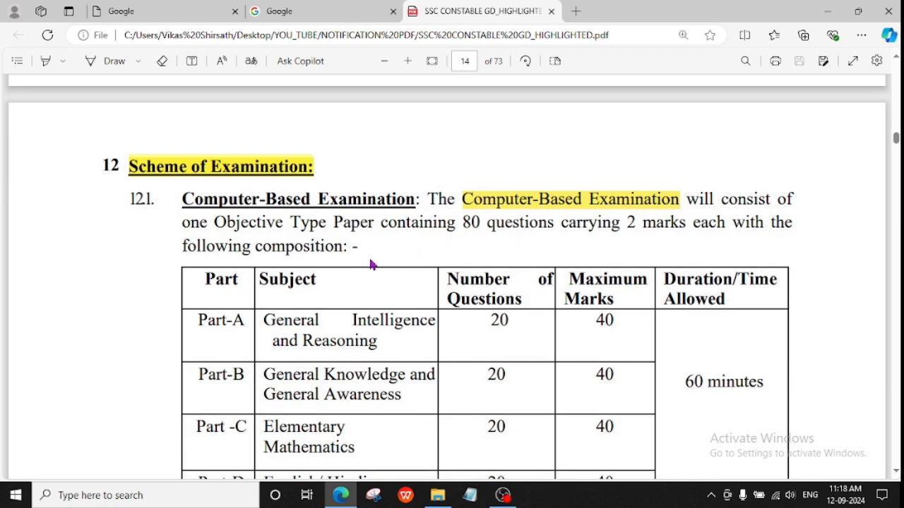
pyautogui.scroll(-2, 369, 263)
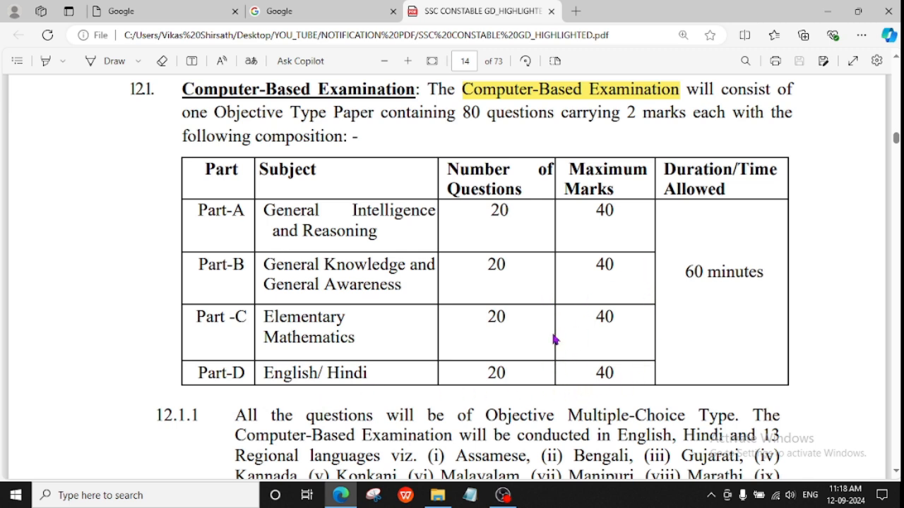
pyautogui.scroll(-3, 544, 332)
# Examine the Physical Efficiency Test and Physical Standard Test sections, including the height requirements for male and female candidates.
pyautogui.scroll(-10, 456, 329)
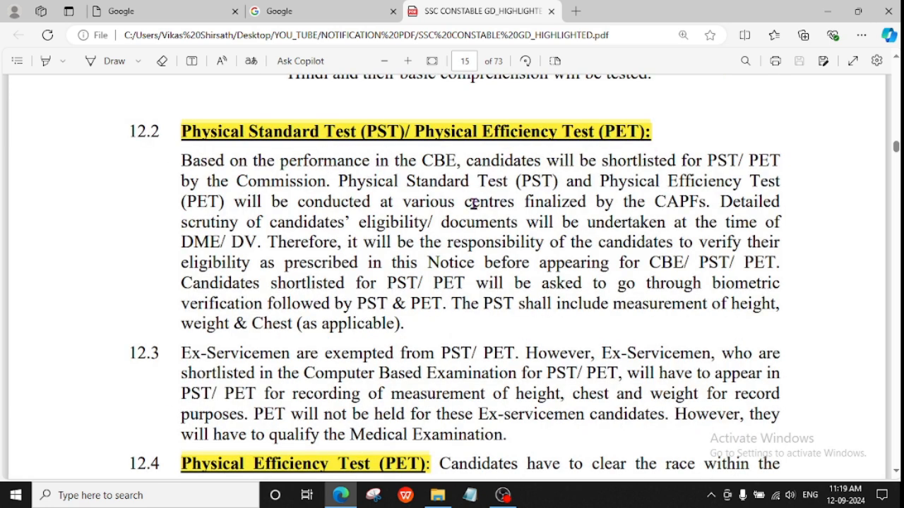
pyautogui.scroll(-6, 387, 252)
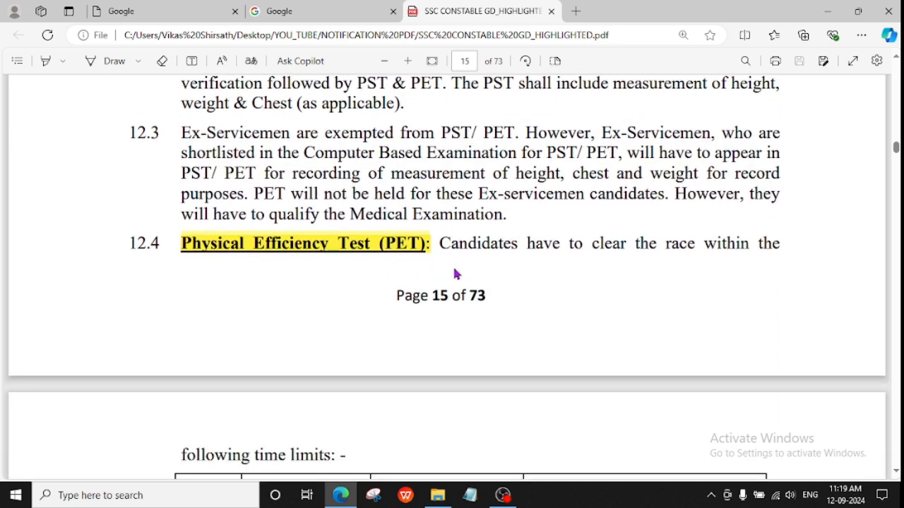
pyautogui.scroll(-20, 436, 273)
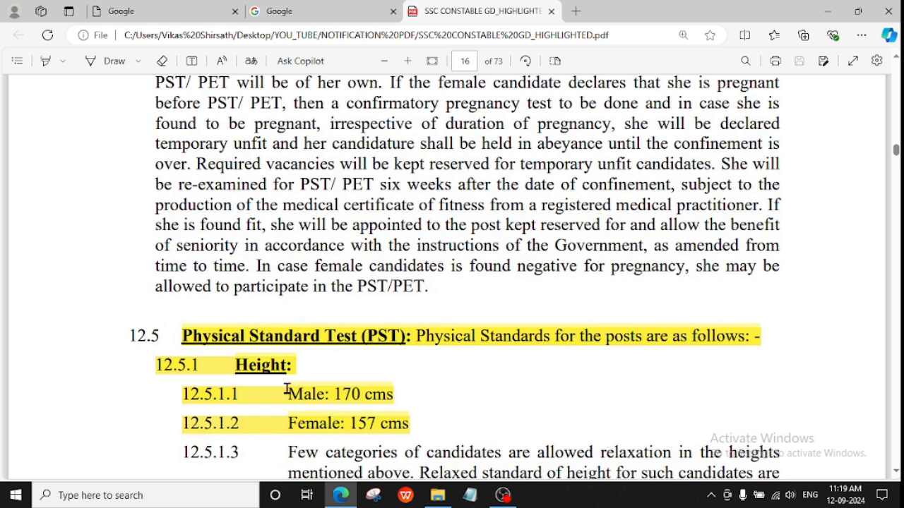
pyautogui.scroll(-3, 367, 353)
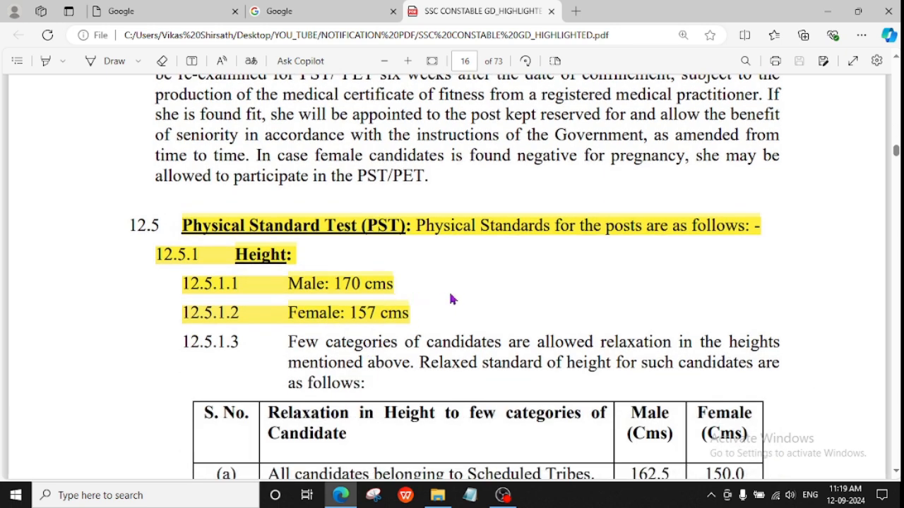
pyautogui.scroll(-6, 445, 310)
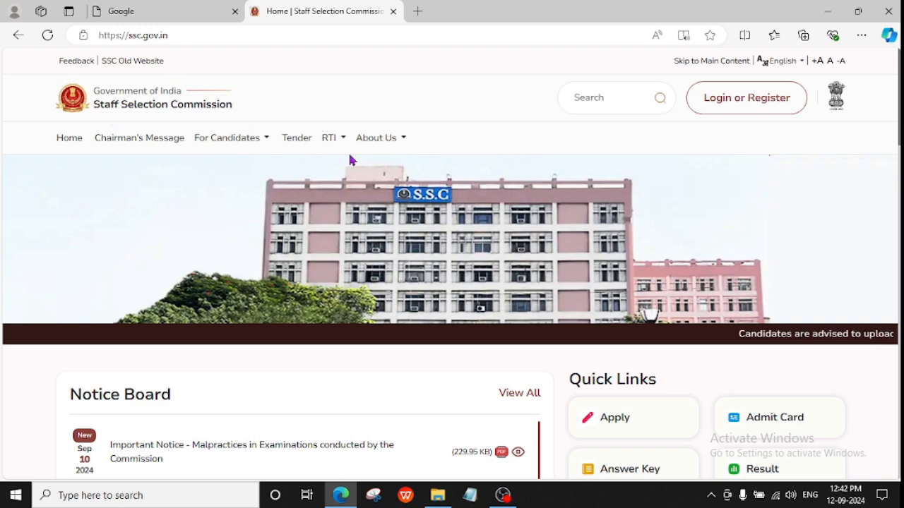
# Look through the Notice Board on the SSC homepage and open the candidate login and registration form.
pyautogui.scroll(-3, 399, 353)
pyautogui.scroll(-3, 428, 351)
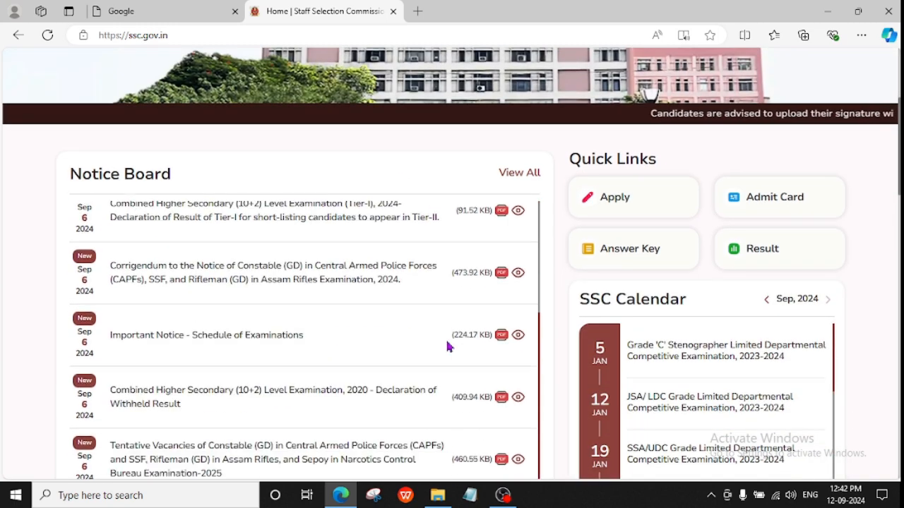
pyautogui.scroll(-5, 561, 387)
pyautogui.scroll(10, 562, 387)
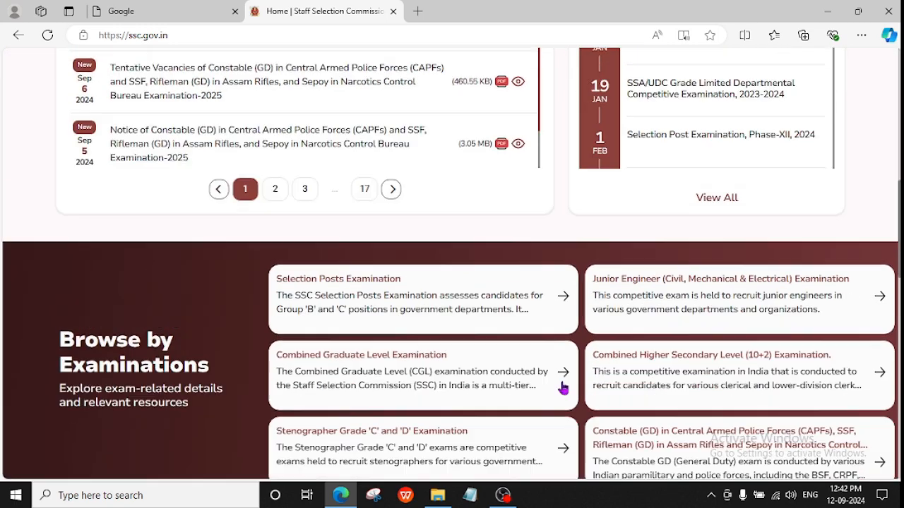
pyautogui.scroll(1, 595, 380)
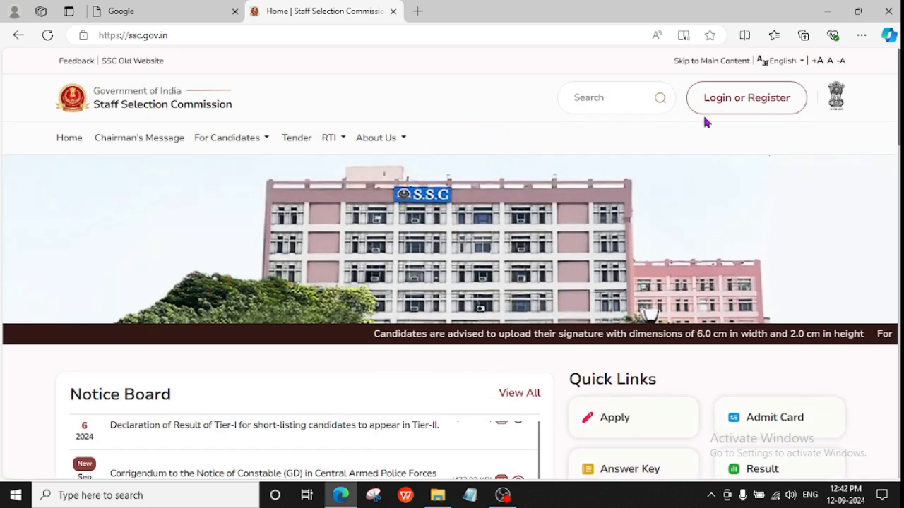
pyautogui.click(744, 106)
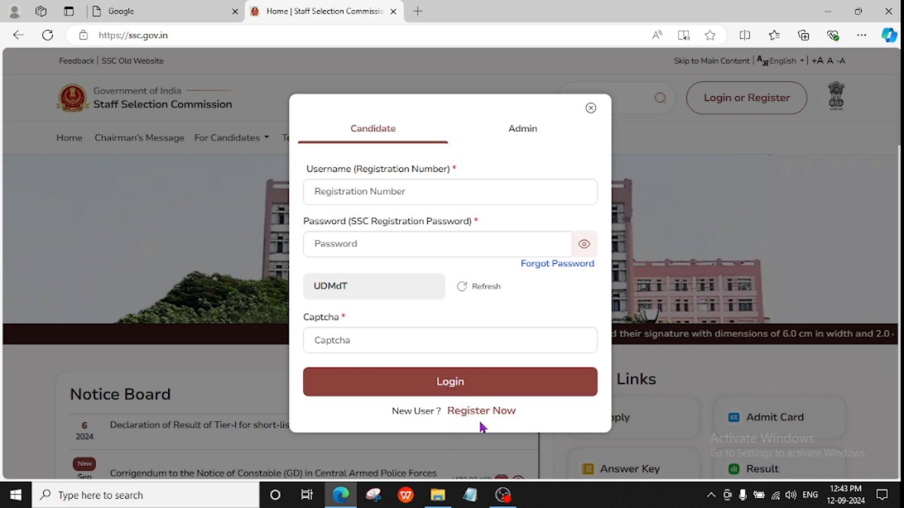
pyautogui.scroll(-5, 539, 375)
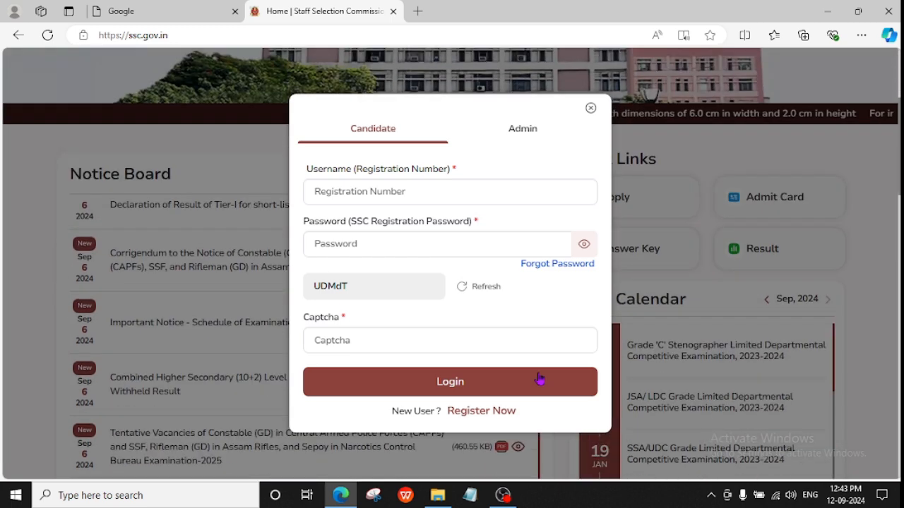
pyautogui.scroll(-5, 539, 381)
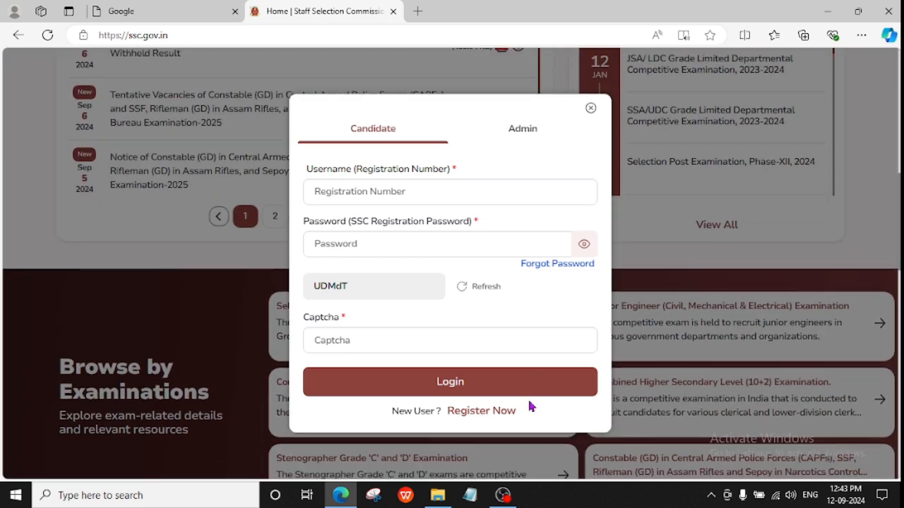
pyautogui.scroll(-2, 529, 403)
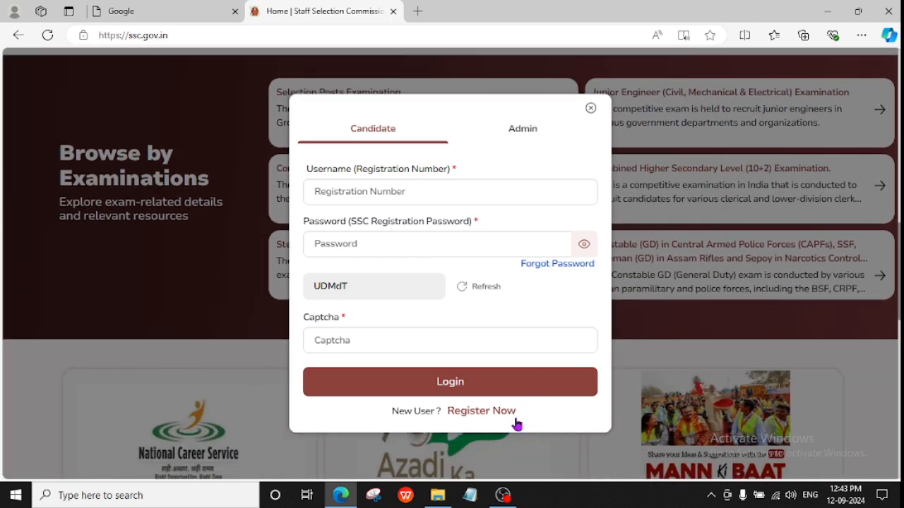
pyautogui.scroll(-2, 515, 426)
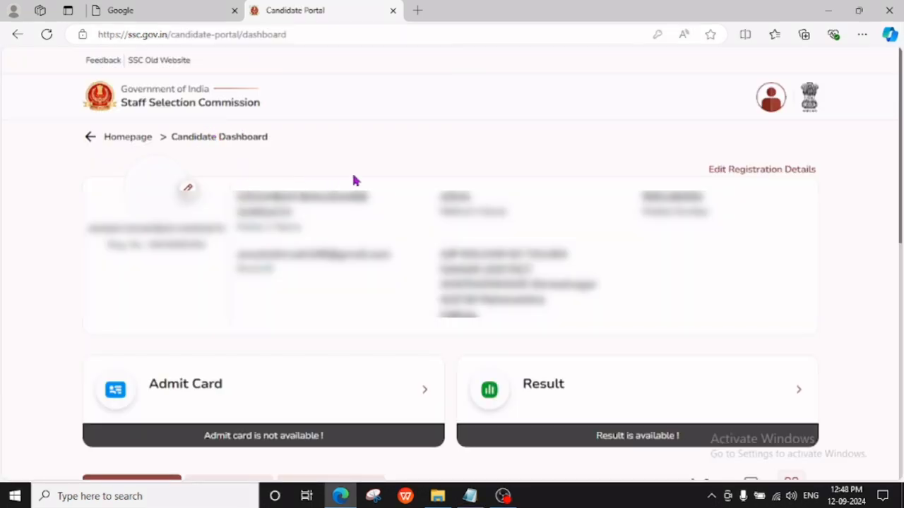
# Start an application for the live Constable (GD) in CAPFs, SSF, Assam Rifles and NCB Examination-2025 from the candidate dashboard.
pyautogui.scroll(-2, 473, 229)
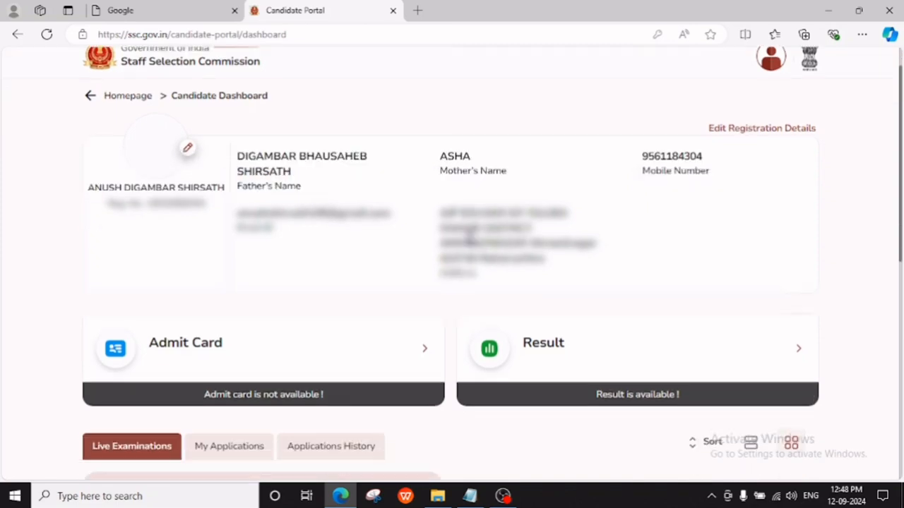
pyautogui.scroll(-4, 471, 245)
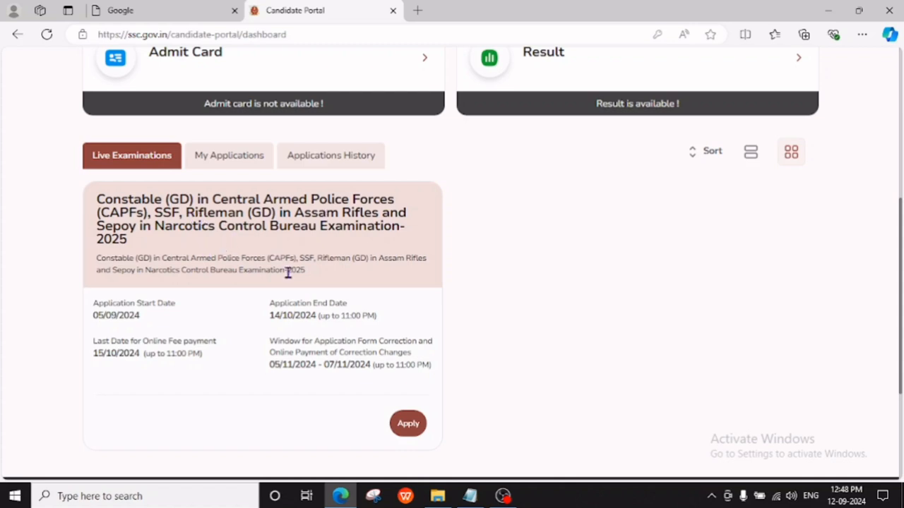
pyautogui.click(415, 431)
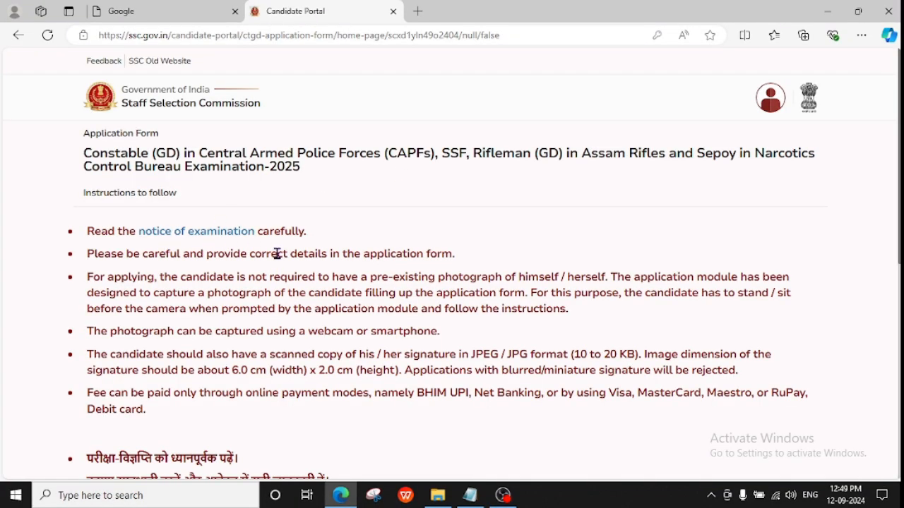
# Read the English and Hindi application instructions and proceed to filling in the form.
pyautogui.scroll(-2, 277, 257)
pyautogui.scroll(-3, 276, 260)
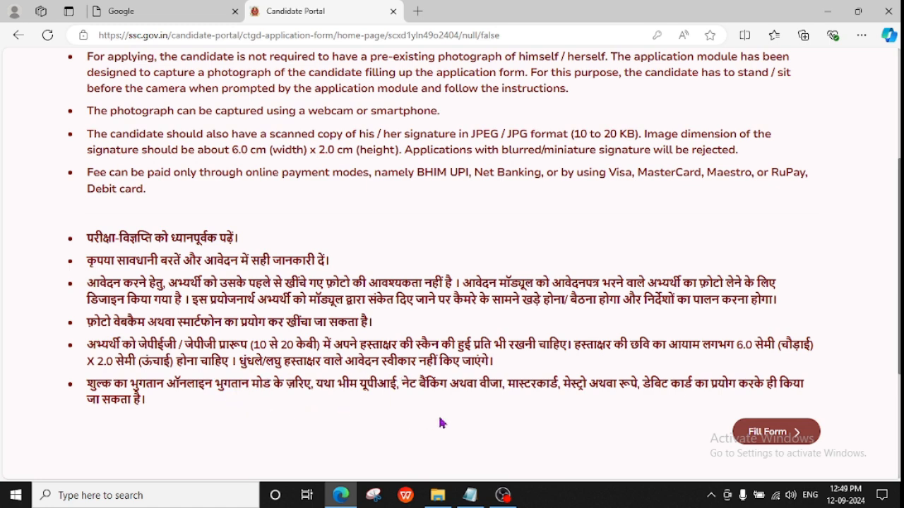
pyautogui.scroll(-3, 494, 406)
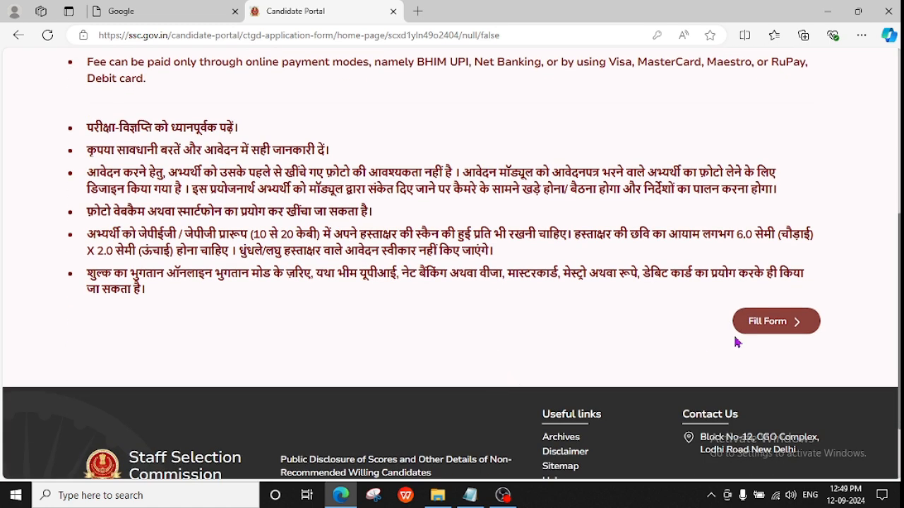
pyautogui.click(780, 322)
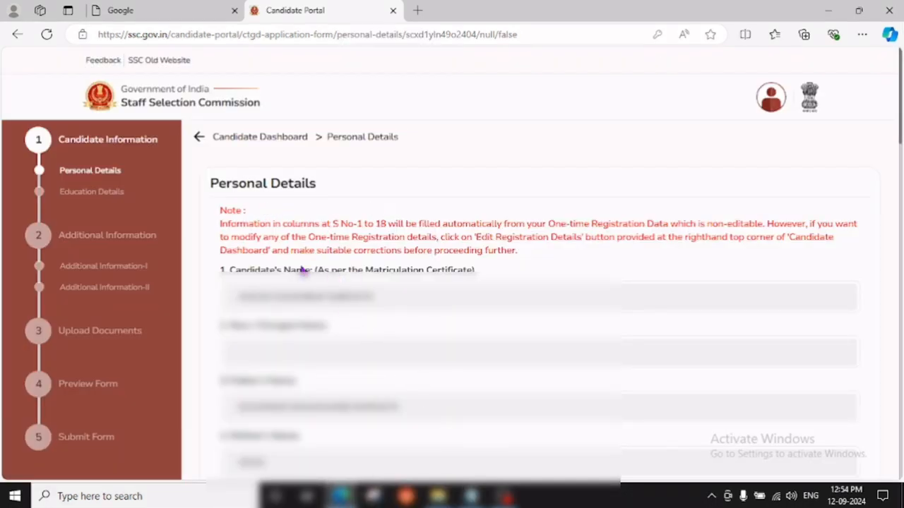
# Review the prefilled Personal Details down to the mobile number and submit that section.
pyautogui.scroll(-3, 373, 337)
pyautogui.scroll(-6, 373, 343)
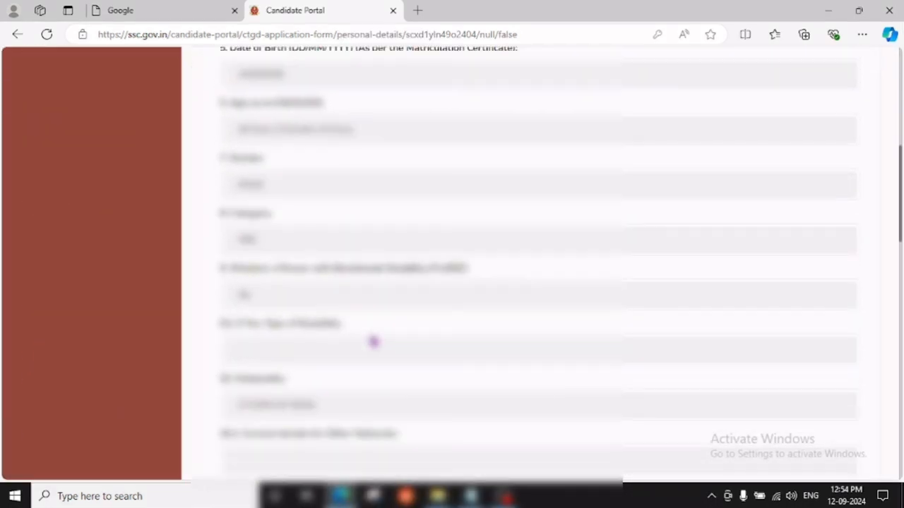
pyautogui.scroll(-10, 375, 321)
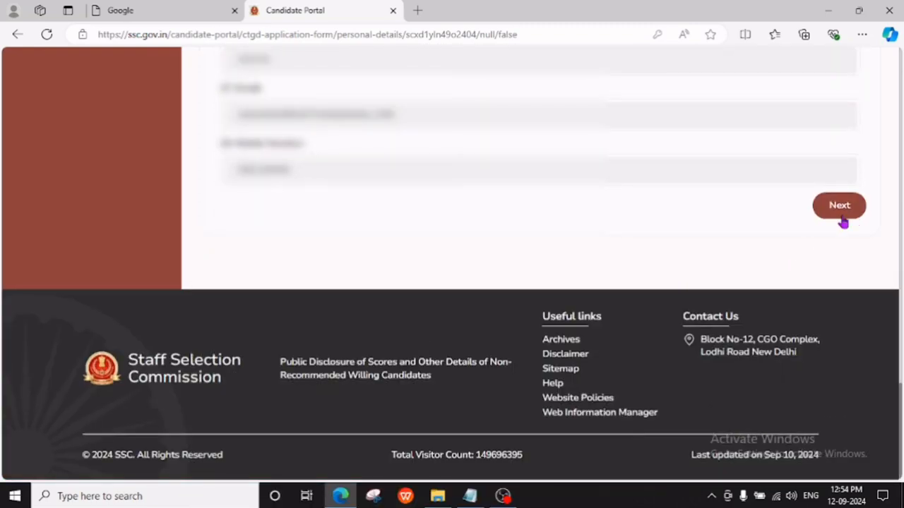
pyautogui.click(840, 212)
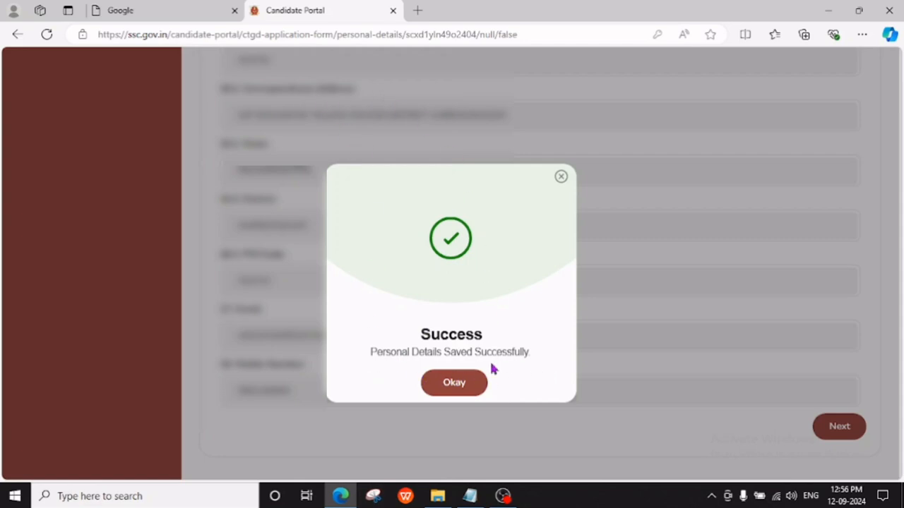
# Acknowledge the saved Personal Details and set the Highest Educational Qualification to Matriculation(10th).
pyautogui.click(454, 382)
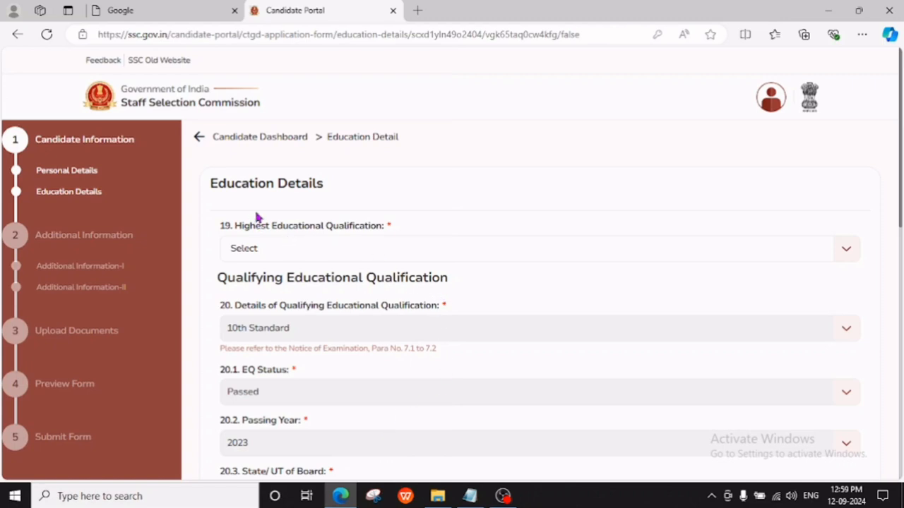
pyautogui.scroll(-2, 313, 240)
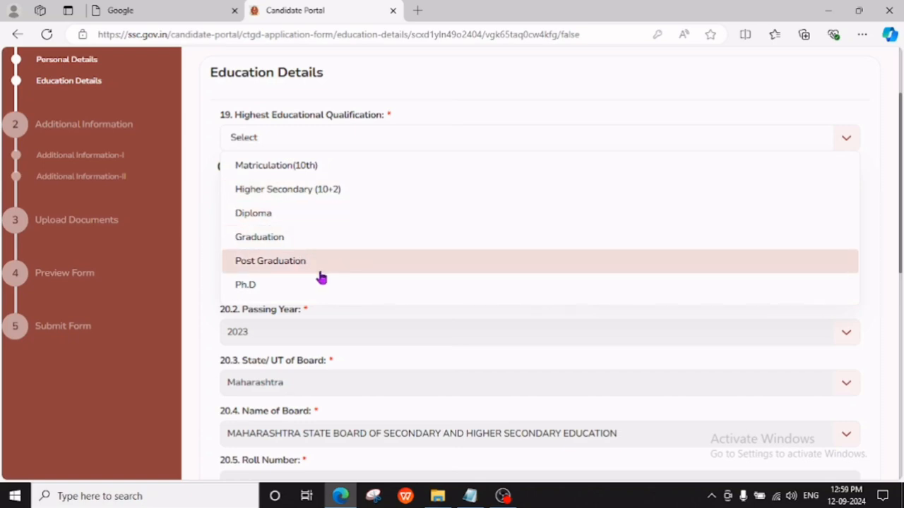
pyautogui.click(321, 178)
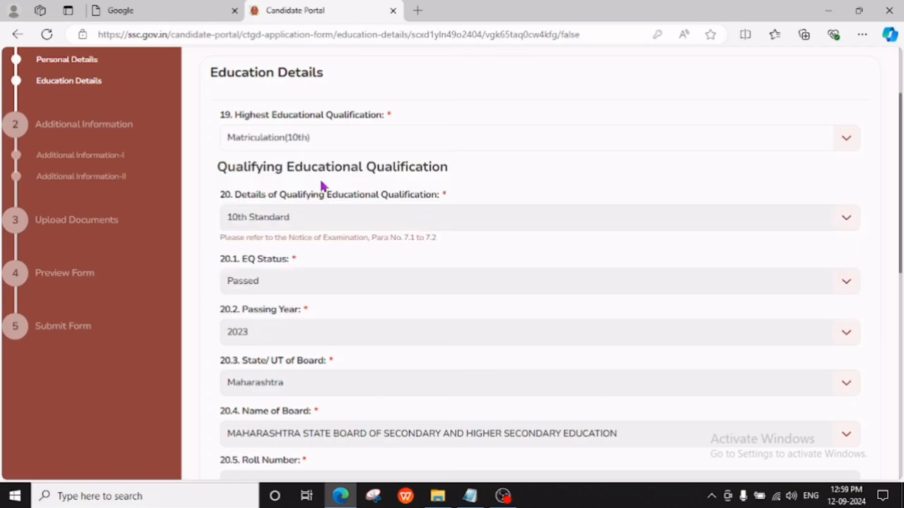
# Review the qualifying 10th Standard details, enter 68.60 as the percentage and save the Education Details.
pyautogui.scroll(-2, 343, 233)
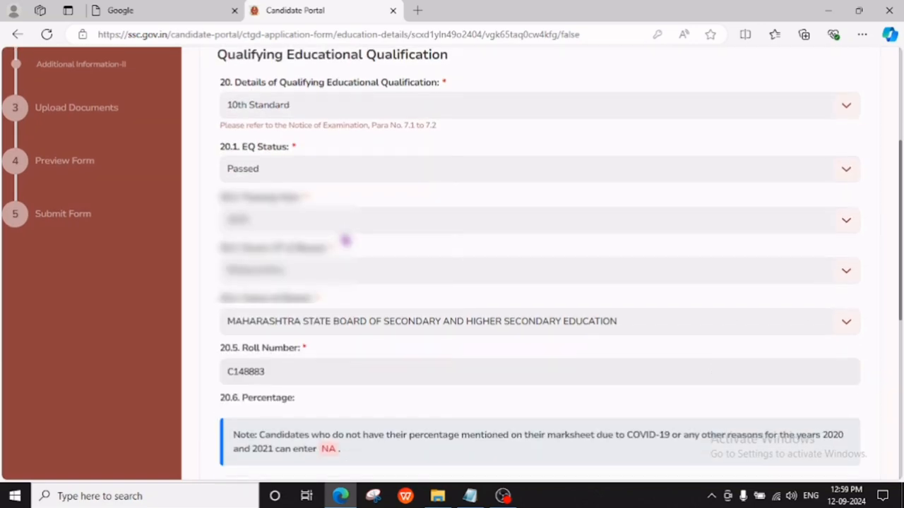
pyautogui.scroll(-2, 343, 234)
pyautogui.scroll(-2, 343, 234)
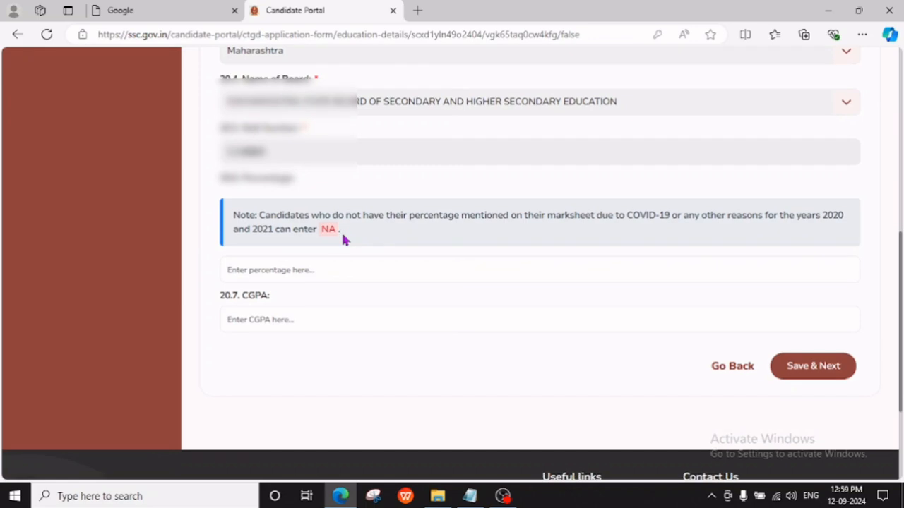
pyautogui.scroll(-2, 344, 238)
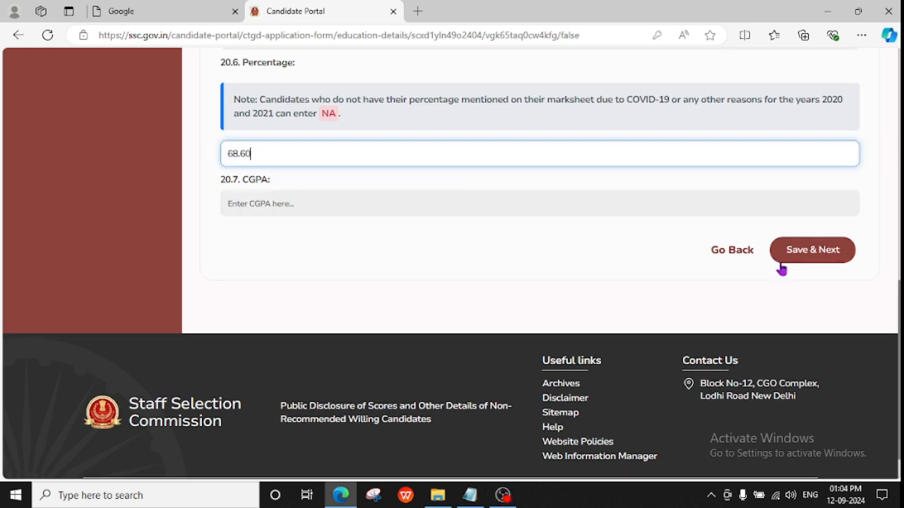
pyautogui.click(816, 257)
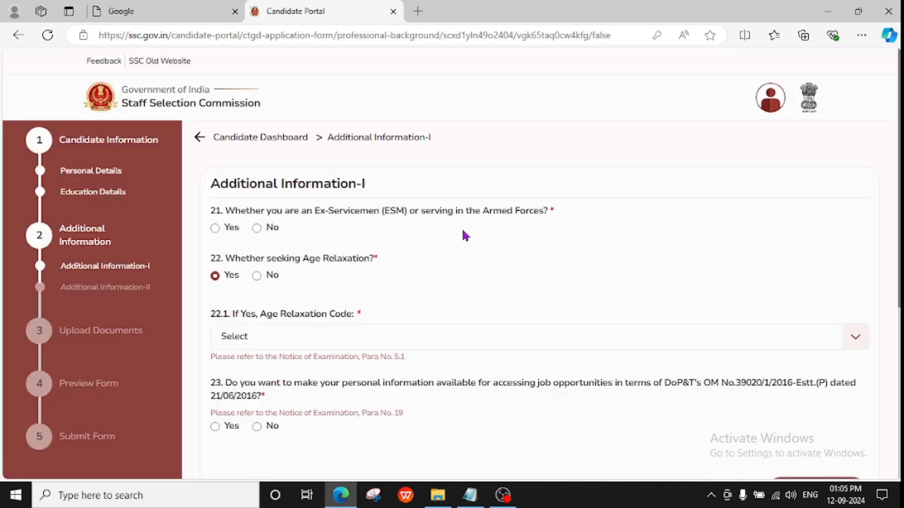
# Check the service fields required of ex-servicemen and answer No to the Ex-Servicemen or Armed Forces question.
pyautogui.click(215, 229)
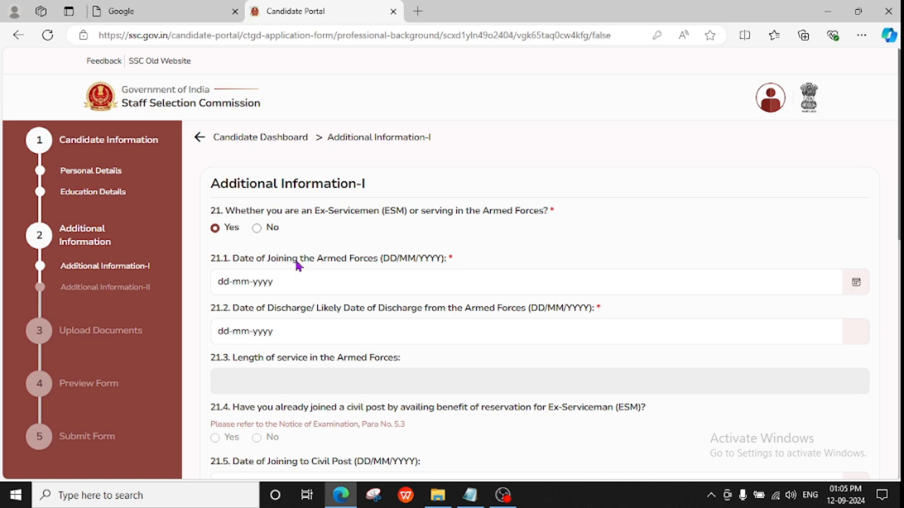
pyautogui.click(258, 230)
pyautogui.scroll(-2, 258, 233)
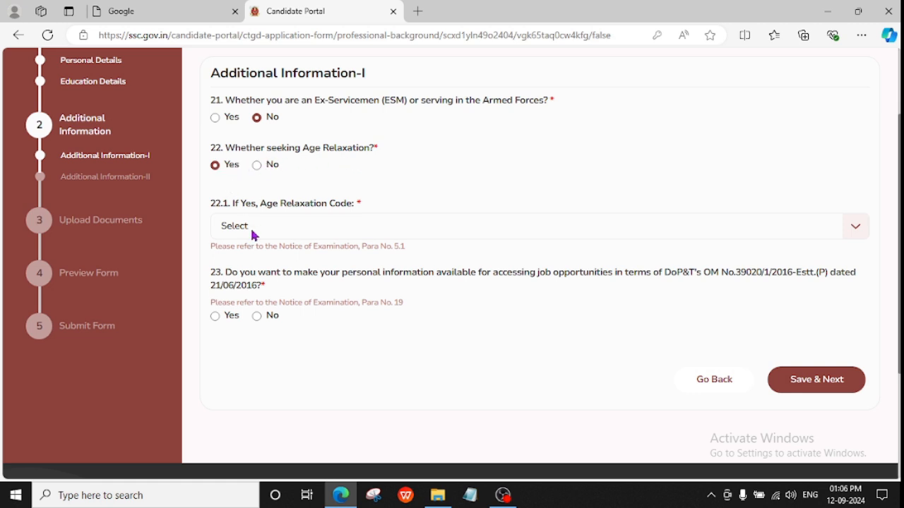
# Answer No to seeking age relaxation and Yes to sharing personal information for job opportunities, and save Additional Information-I.
pyautogui.click(288, 228)
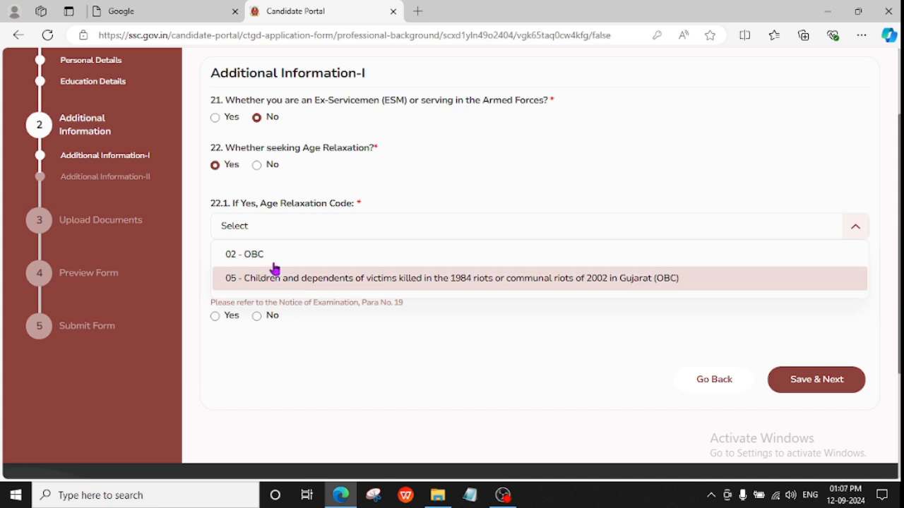
pyautogui.click(281, 228)
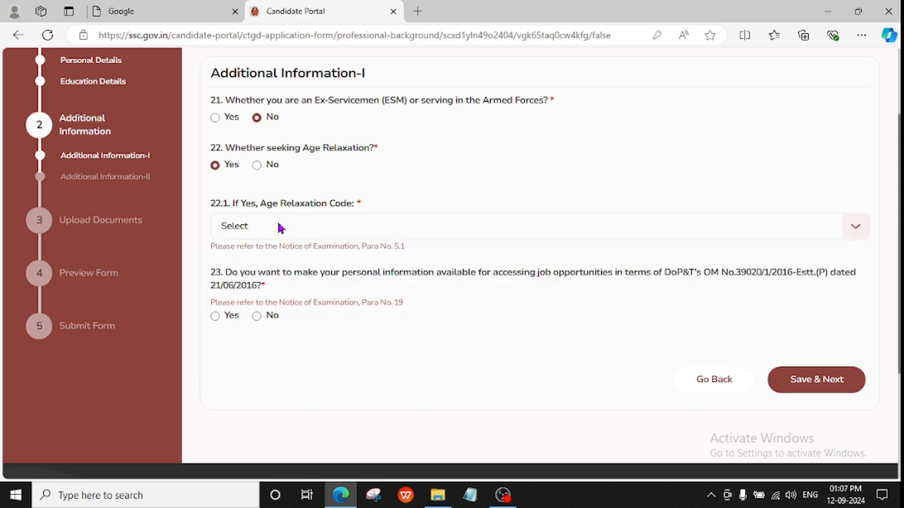
pyautogui.click(256, 169)
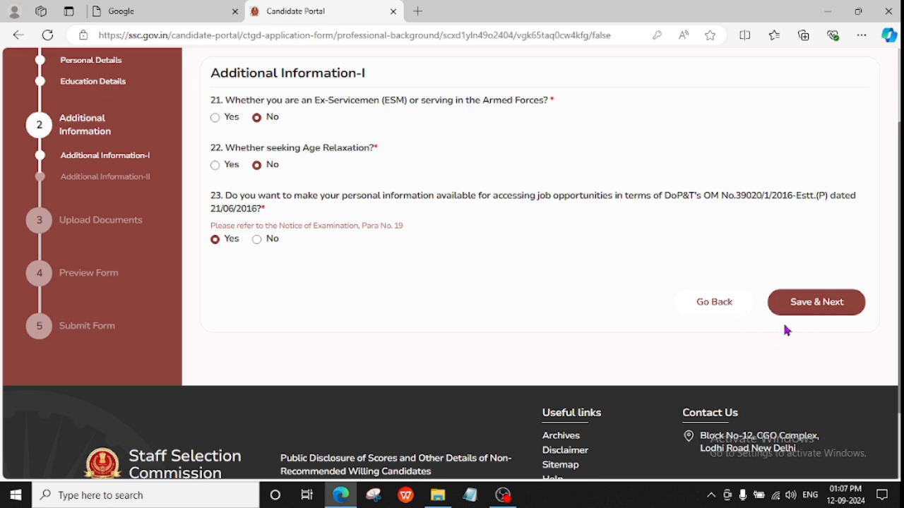
pyautogui.click(809, 307)
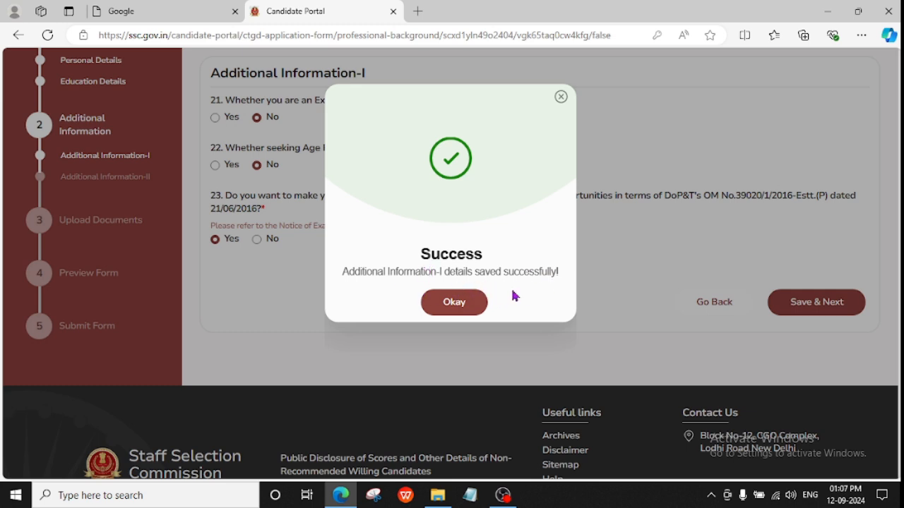
pyautogui.click(461, 305)
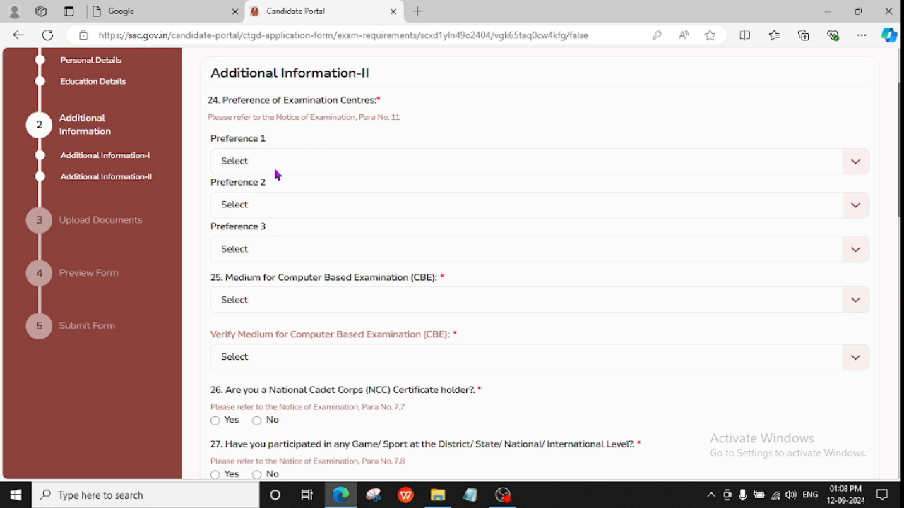
# Look through the examination centres offered for Preference 1 without choosing one.
pyautogui.click(357, 167)
pyautogui.scroll(-2, 323, 268)
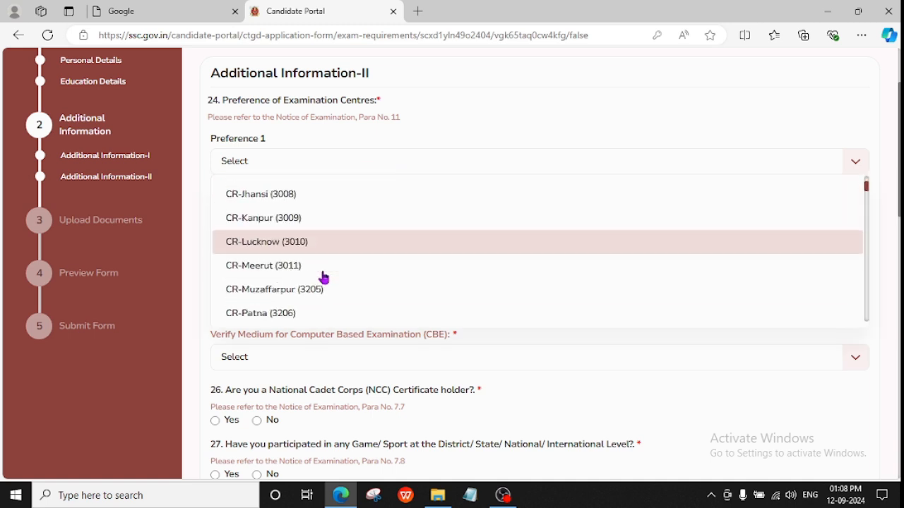
pyautogui.scroll(-2, 324, 277)
pyautogui.scroll(-2, 310, 228)
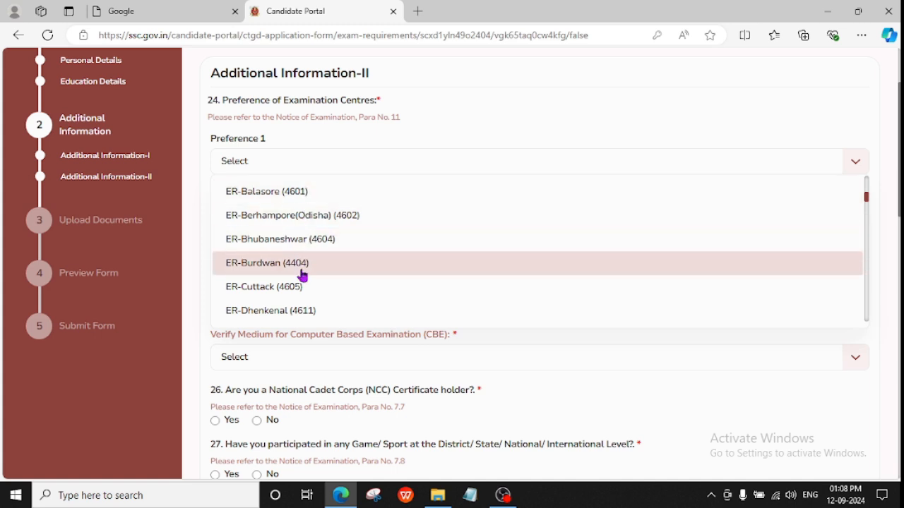
pyautogui.scroll(-2, 302, 277)
pyautogui.click(304, 173)
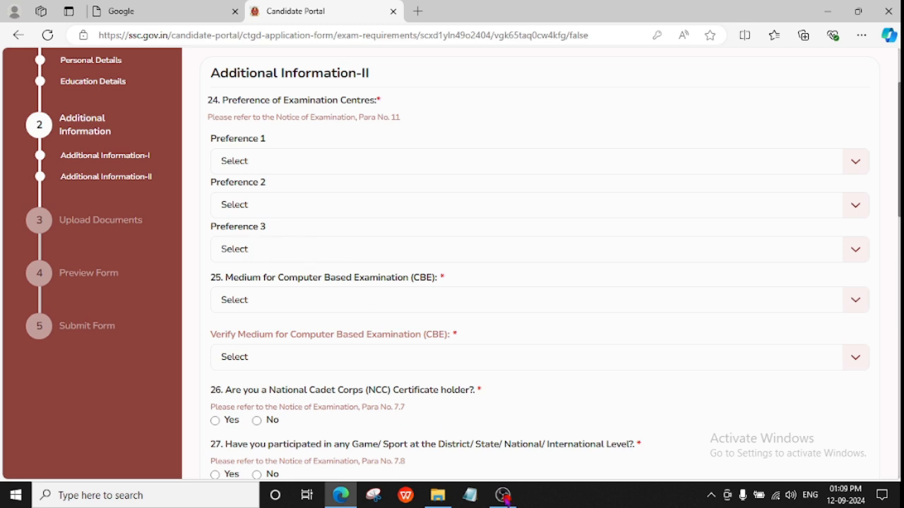
# Set both the Medium for Computer Based Examination and its verification to 14 - Marathi.
pyautogui.scroll(-2, 311, 260)
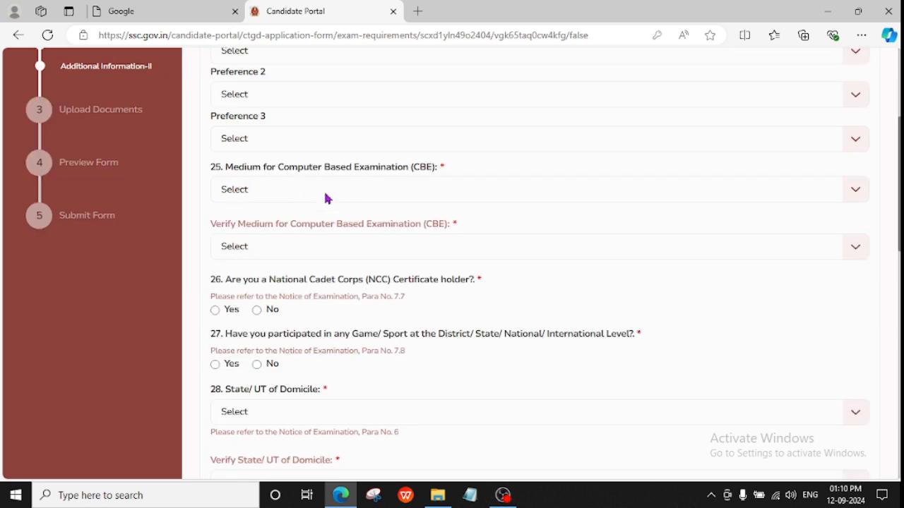
pyautogui.click(326, 192)
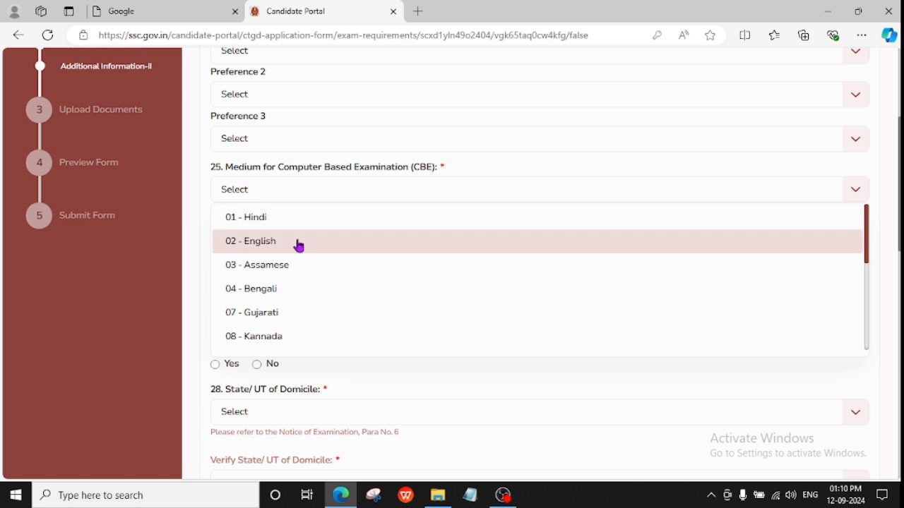
pyautogui.scroll(-3, 299, 252)
pyautogui.scroll(-3, 297, 255)
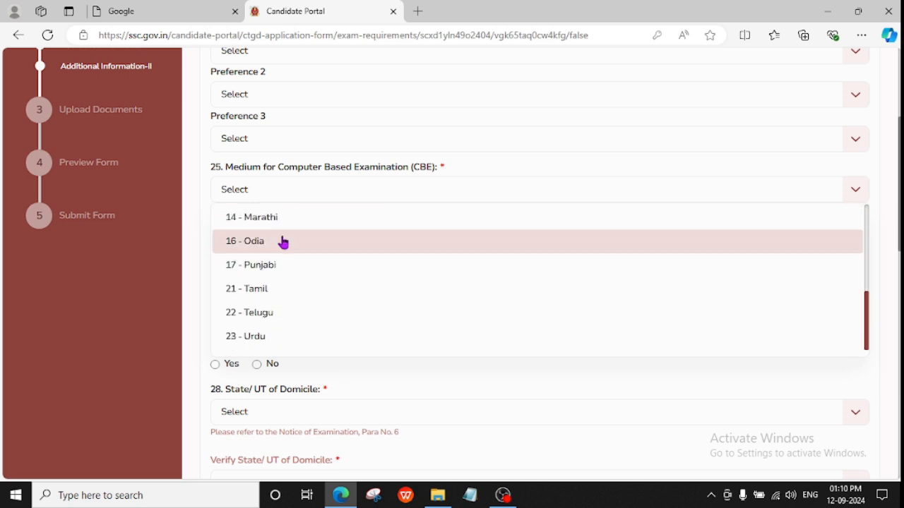
pyautogui.click(279, 217)
pyautogui.click(271, 249)
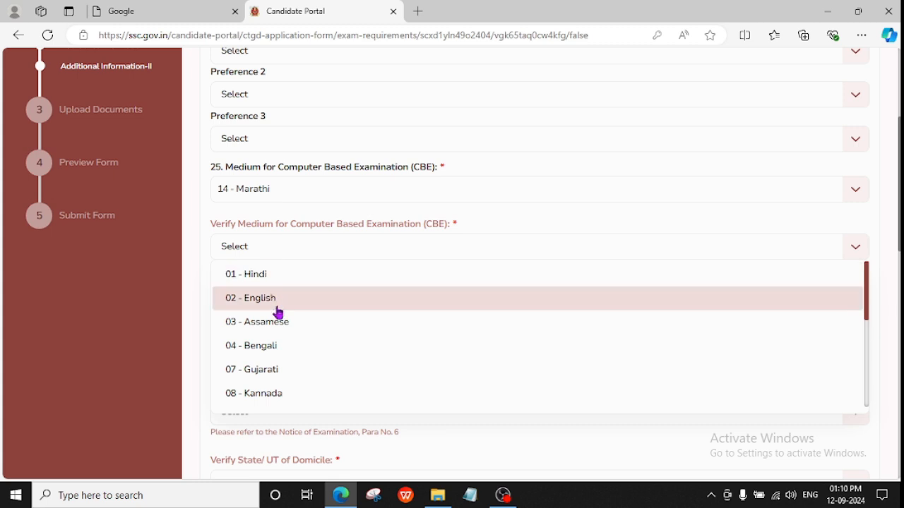
pyautogui.click(272, 252)
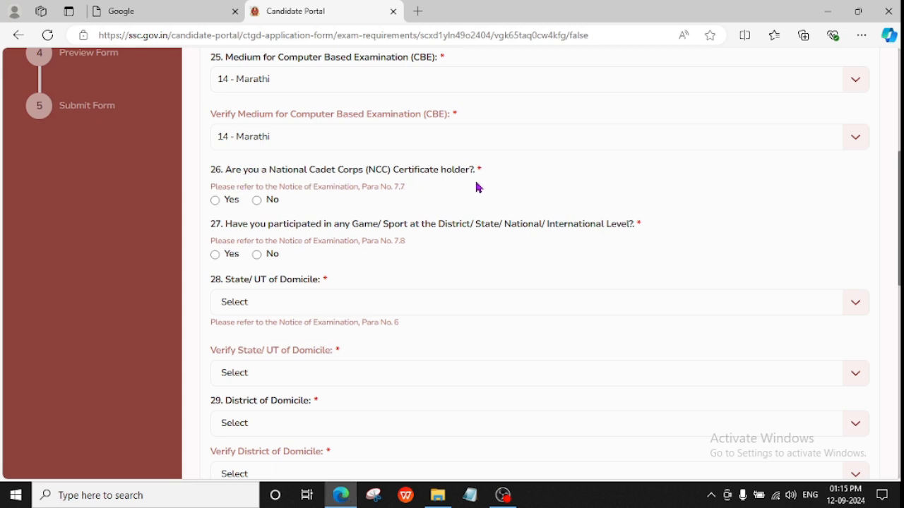
# Check the certificate types offered to NCC holders and answer No to the National Cadet Corps Certificate question.
pyautogui.click(216, 202)
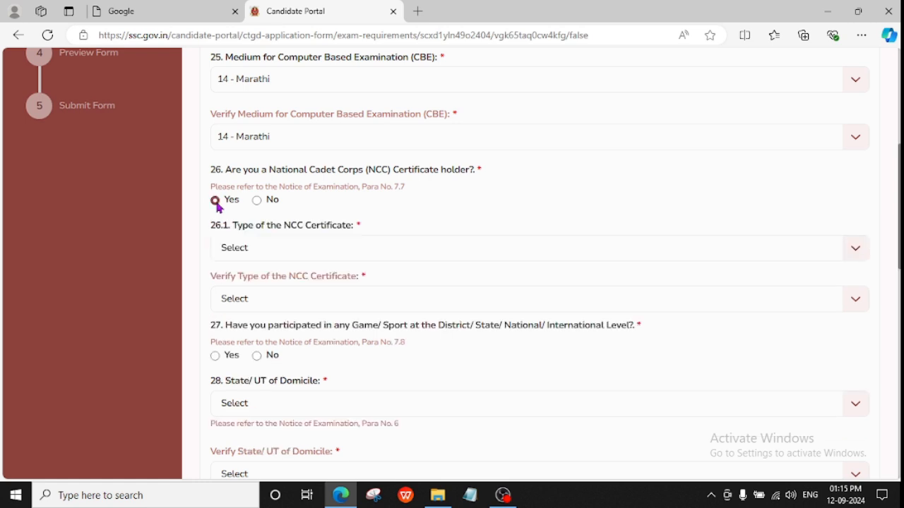
pyautogui.click(273, 254)
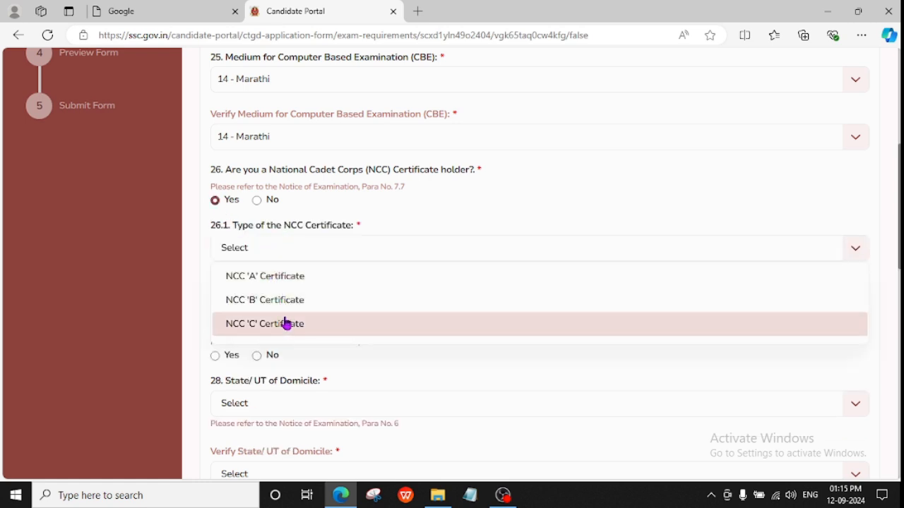
pyautogui.click(315, 217)
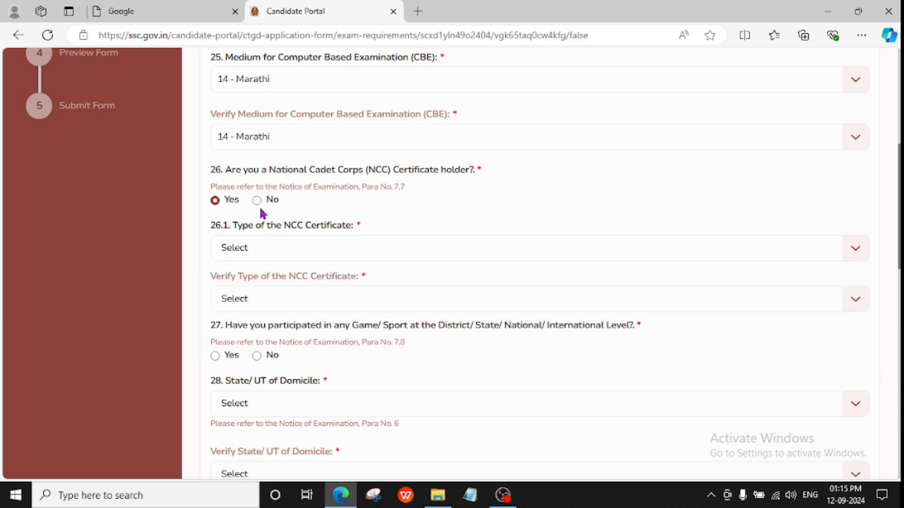
pyautogui.click(257, 201)
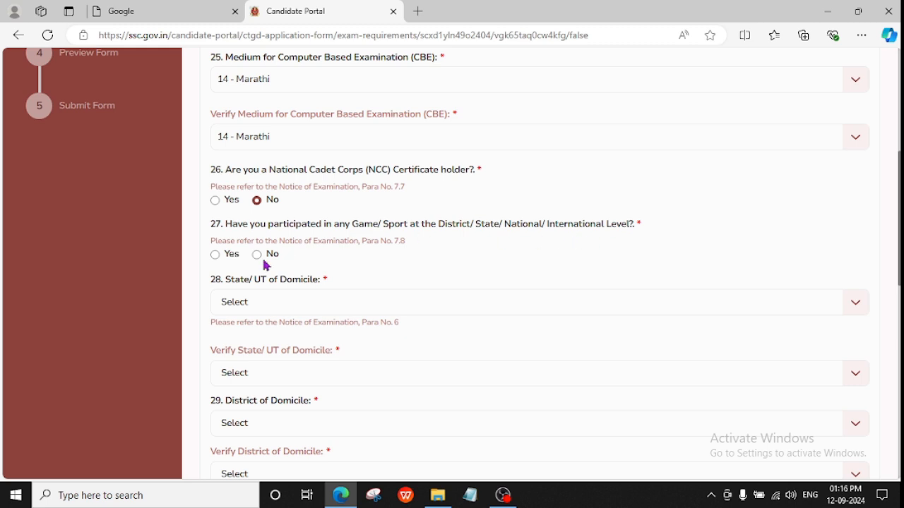
# Check the games and sports offered to participants and answer No to the Game/Sport participation question.
pyautogui.click(215, 255)
pyautogui.scroll(-2, 247, 228)
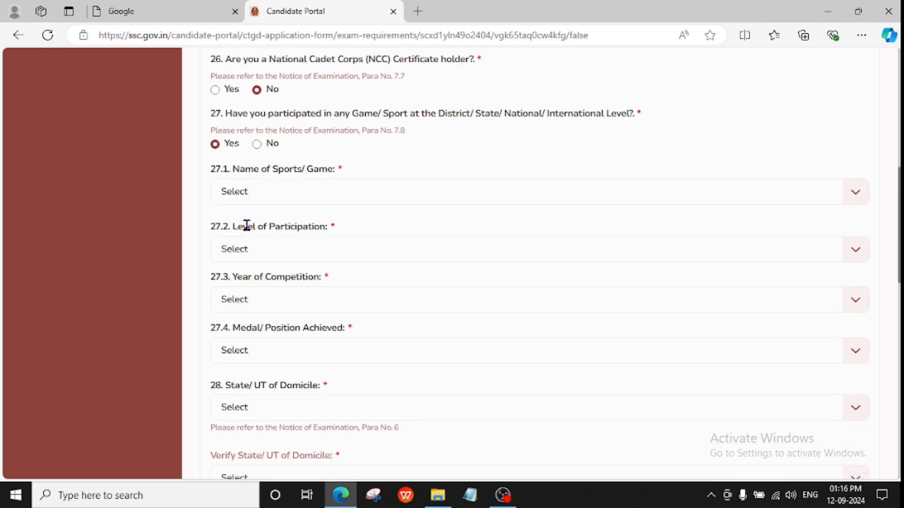
pyautogui.click(276, 192)
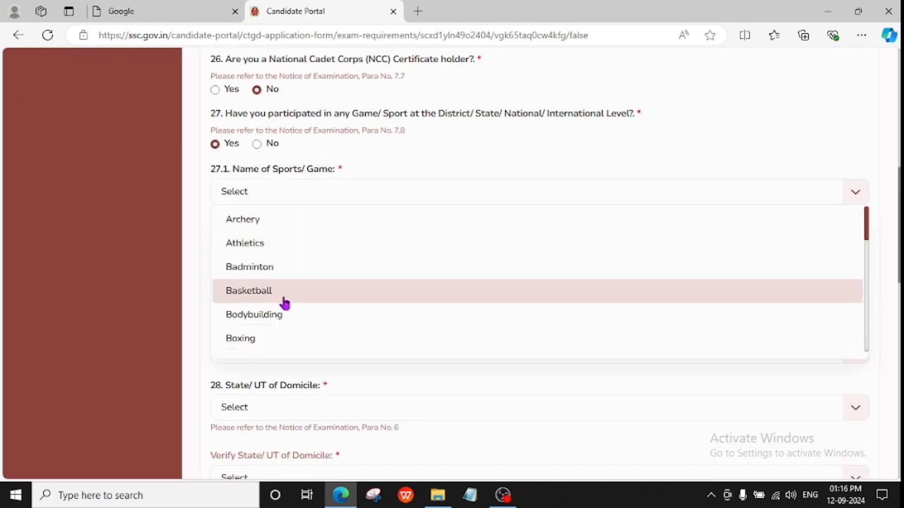
pyautogui.scroll(-10, 275, 264)
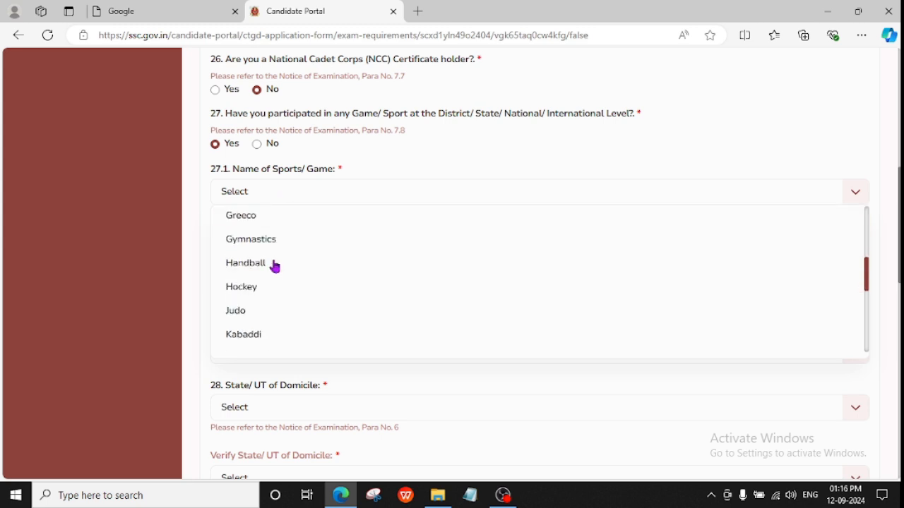
pyautogui.click(275, 202)
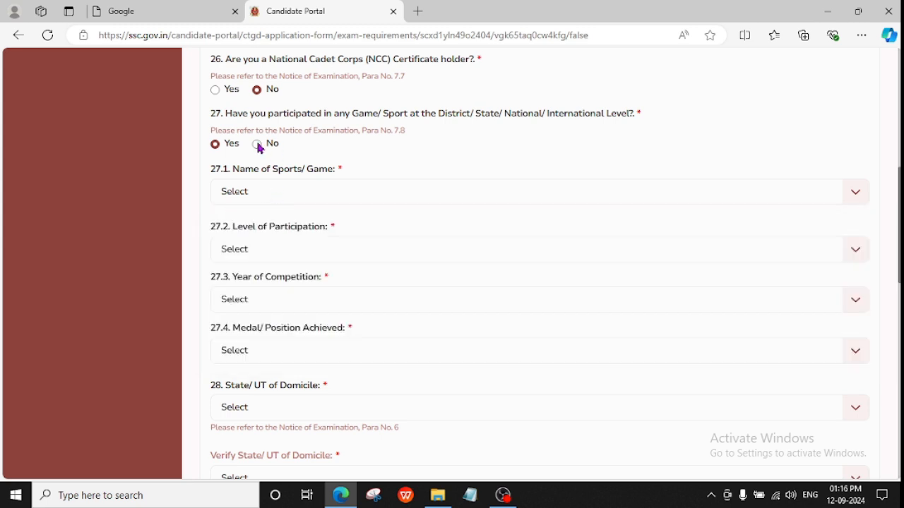
pyautogui.click(258, 146)
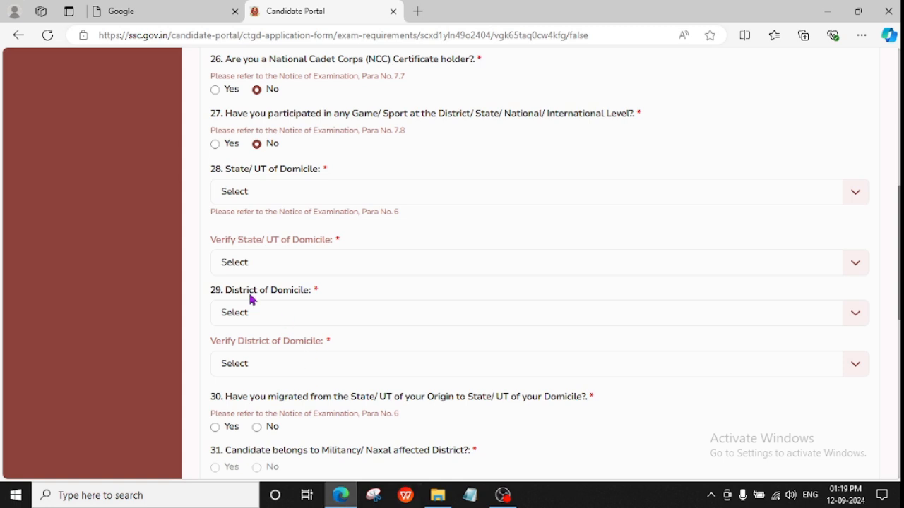
# Set both the State/UT of Domicile and its verification to Maharashtra.
pyautogui.click(288, 191)
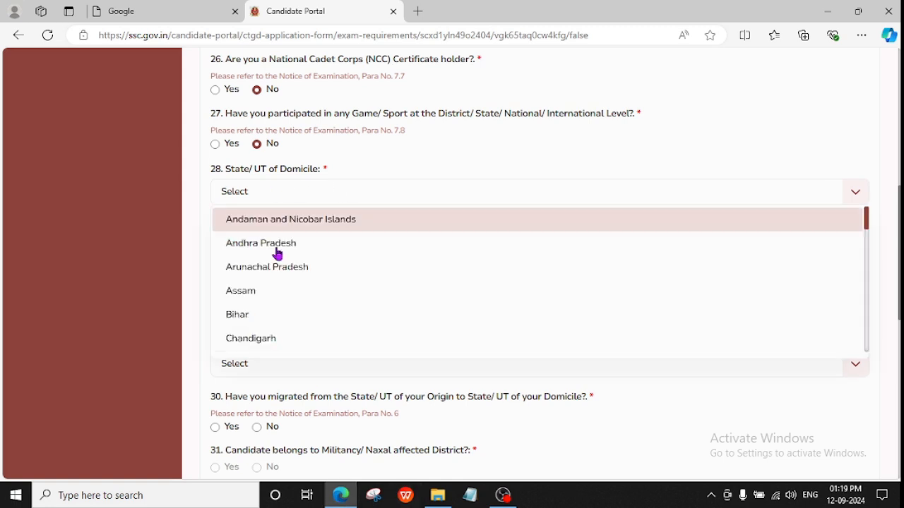
pyautogui.scroll(-4, 279, 282)
pyautogui.scroll(-5, 275, 267)
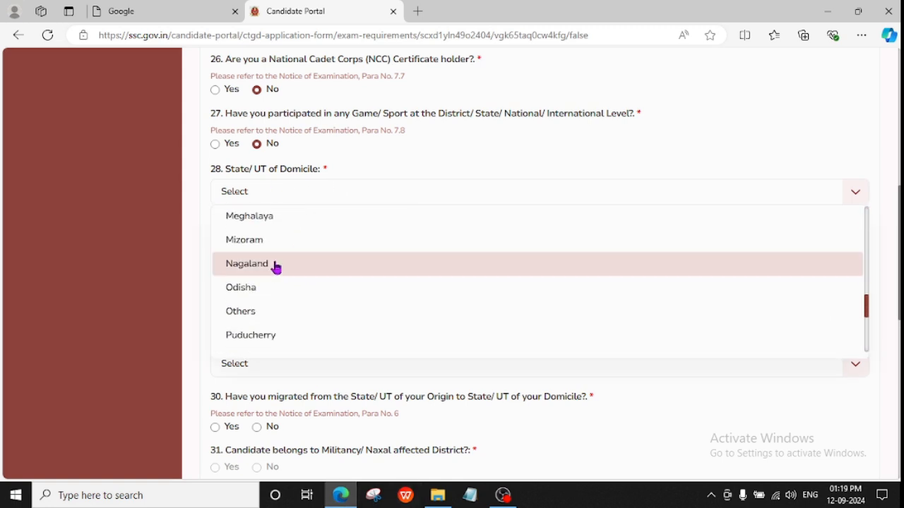
pyautogui.scroll(2, 276, 263)
pyautogui.click(273, 290)
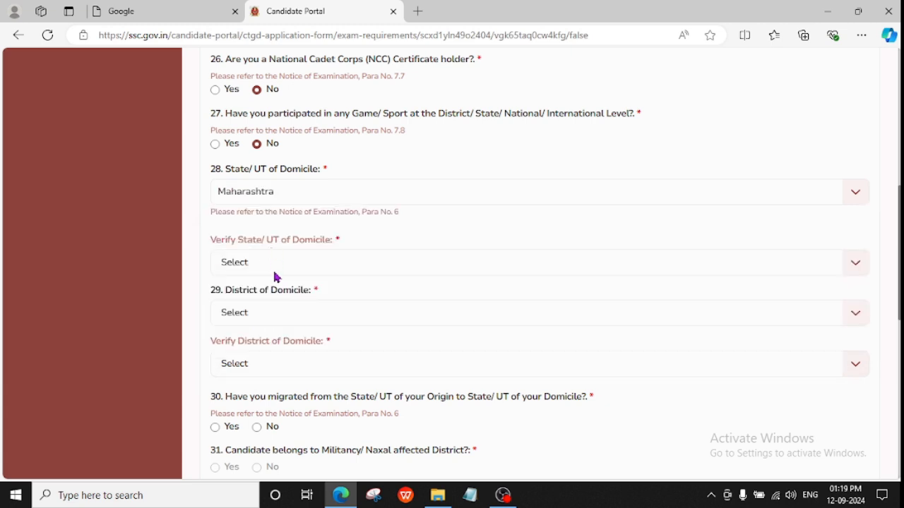
pyautogui.click(275, 272)
pyautogui.scroll(-3, 282, 318)
pyautogui.scroll(-3, 285, 323)
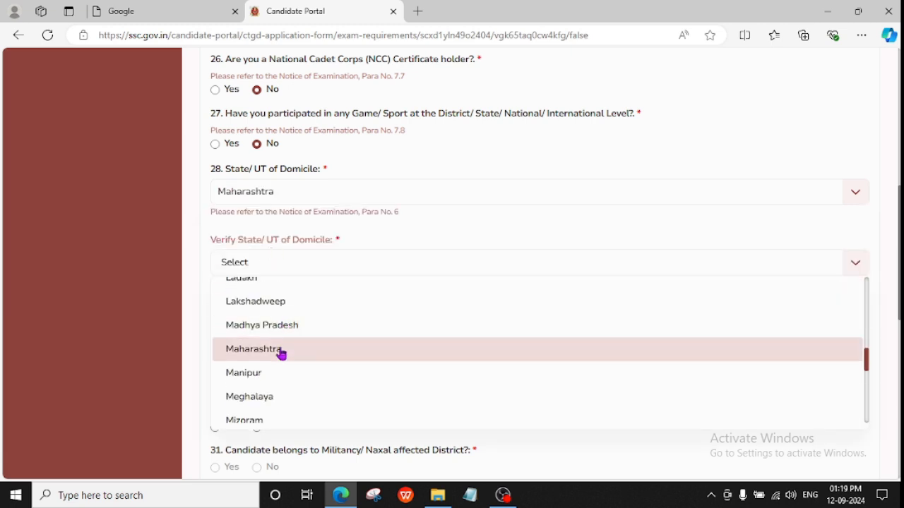
pyautogui.click(281, 354)
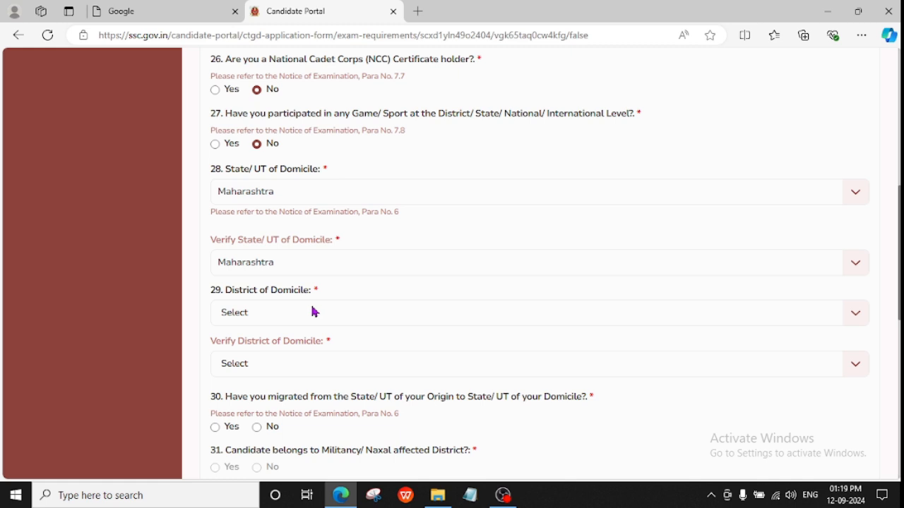
# Set both the District of Domicile and its verification to Ahmednagar.
pyautogui.click(275, 314)
pyautogui.click(268, 341)
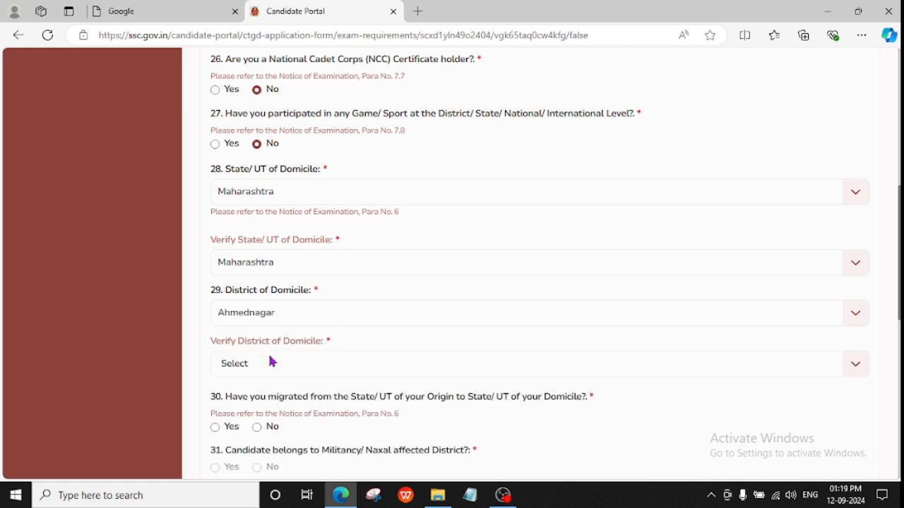
pyautogui.click(273, 361)
pyautogui.click(271, 390)
# Try Yes for migration from the State/UT of Origin, checking both Yes and No for availing the reservation benefit.
pyautogui.scroll(-5, 399, 259)
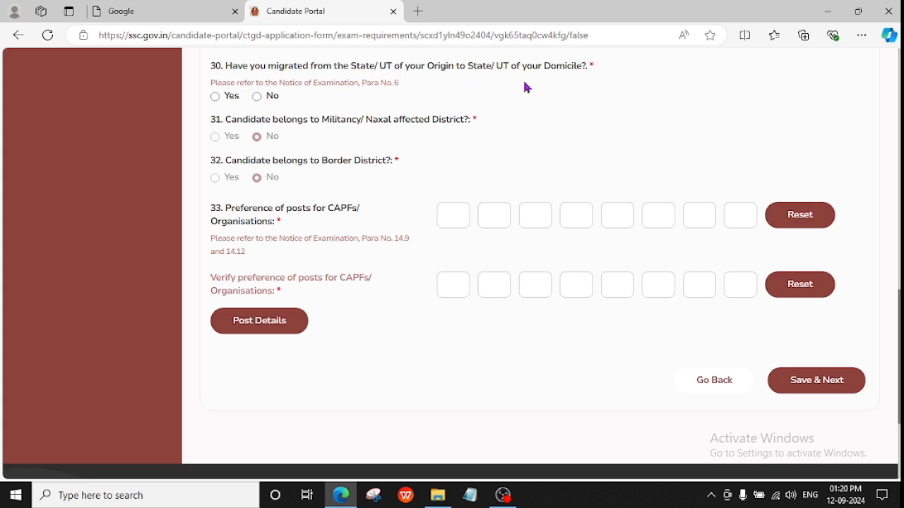
pyautogui.click(221, 96)
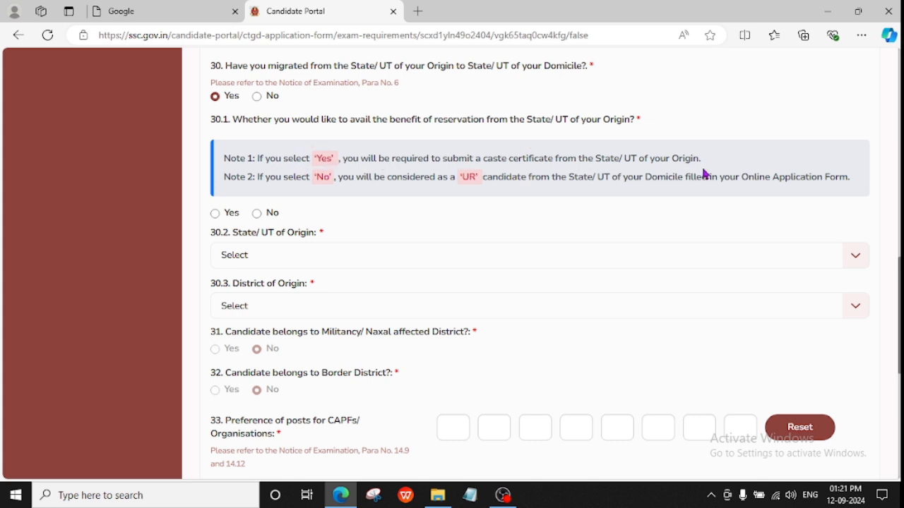
pyautogui.click(214, 214)
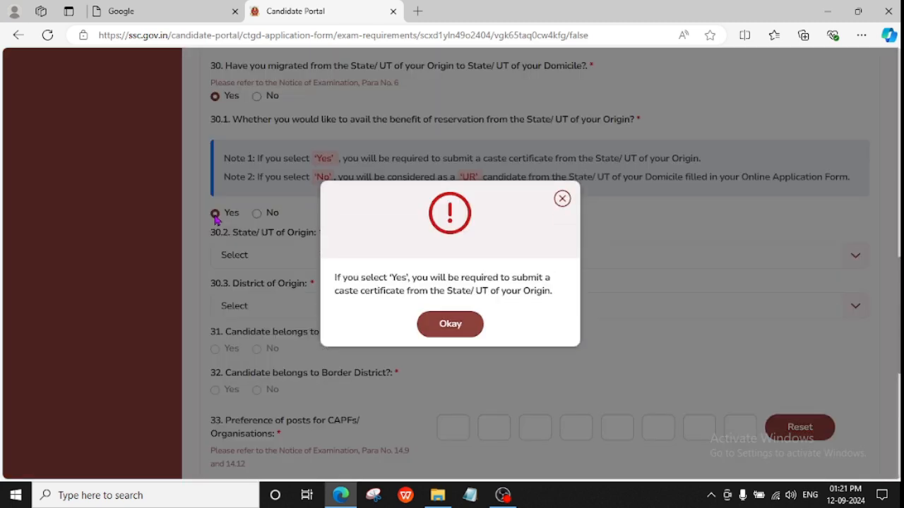
pyautogui.click(458, 332)
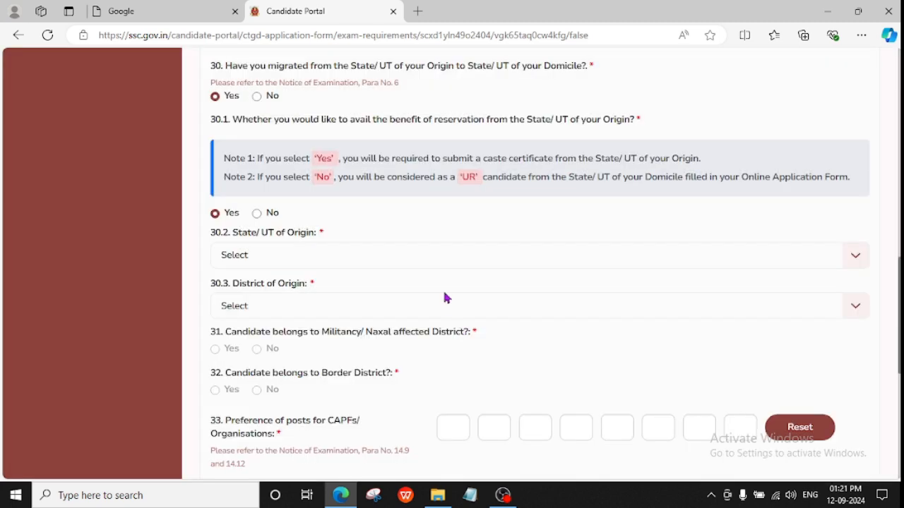
pyautogui.click(295, 265)
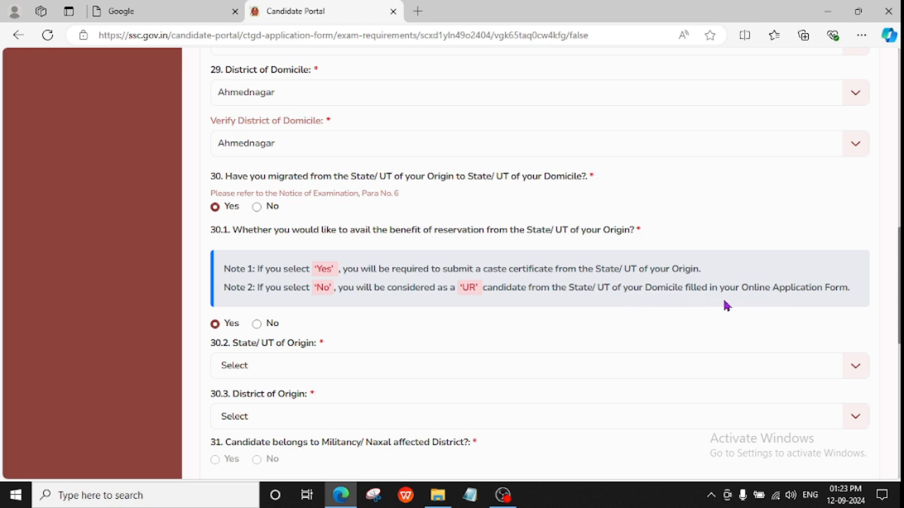
pyautogui.click(257, 326)
pyautogui.click(423, 332)
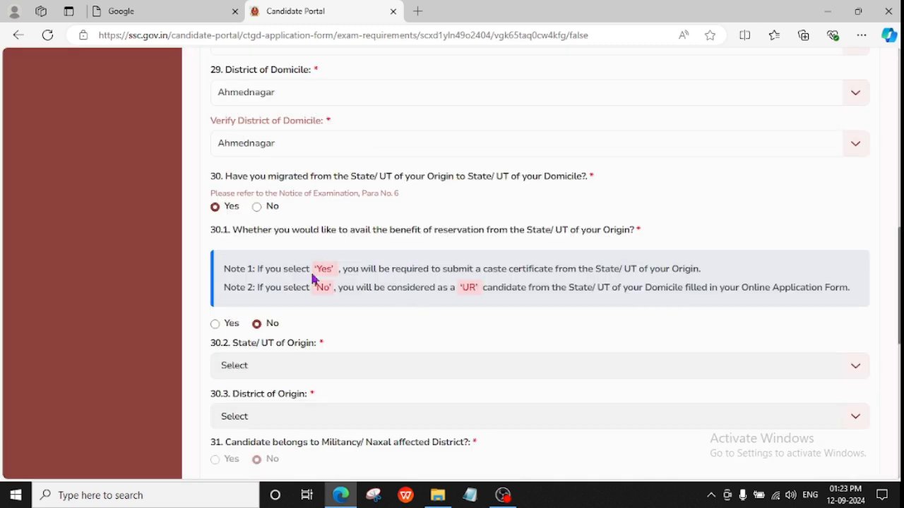
# Answer No to the question about migrating from the State/UT of Origin to the State/UT of Domicile.
pyautogui.click(257, 207)
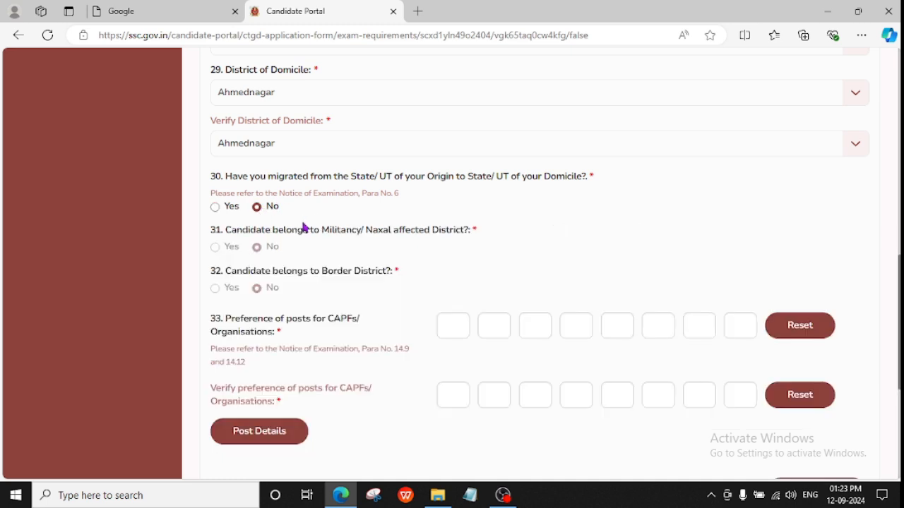
pyautogui.scroll(-2, 302, 228)
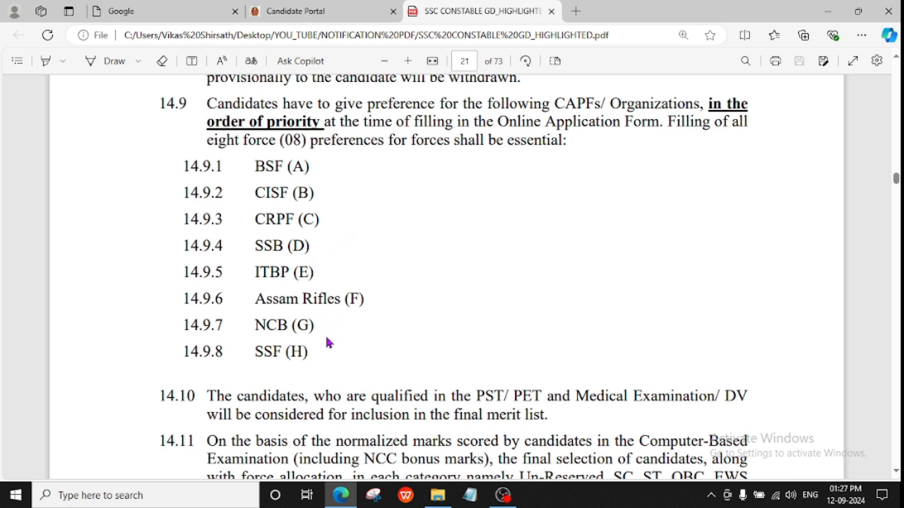
# Return from the notification PDF to the application form and save the section to continue to the photograph and signature upload.
pyautogui.click(308, 9)
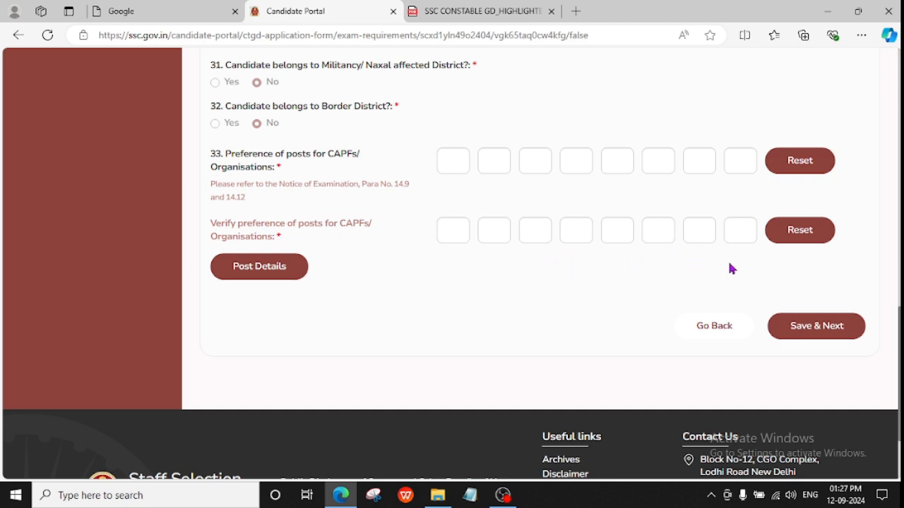
pyautogui.click(811, 328)
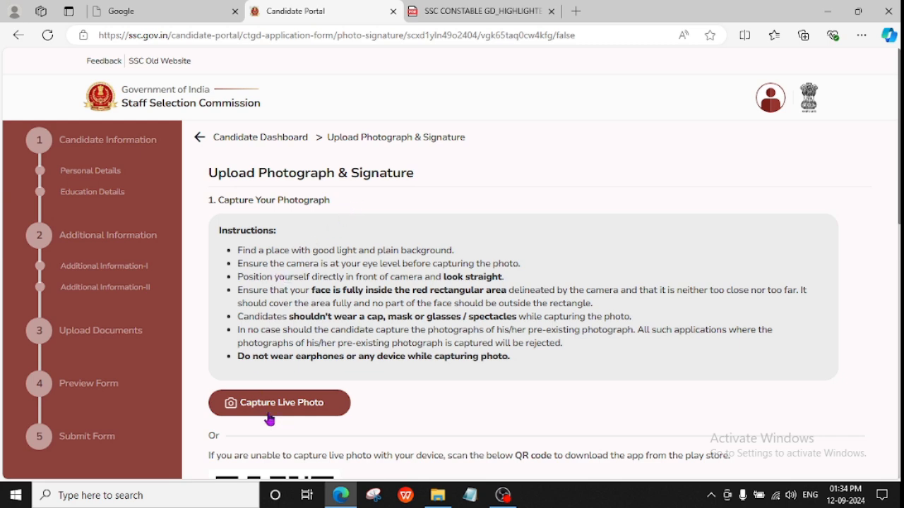
# Review the live photo capture instructions and look through the mySSC app's screenshots on Google Play.
pyautogui.scroll(-2, 291, 386)
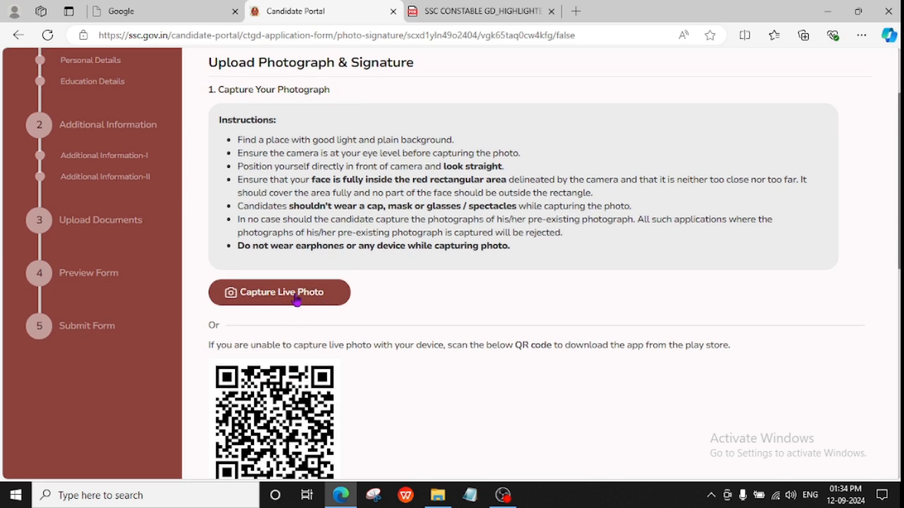
pyautogui.scroll(-2, 290, 299)
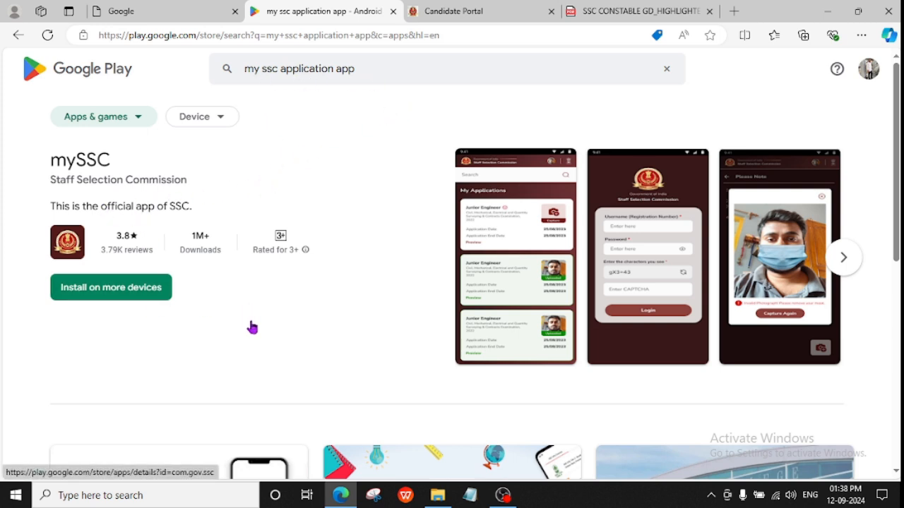
pyautogui.click(466, 261)
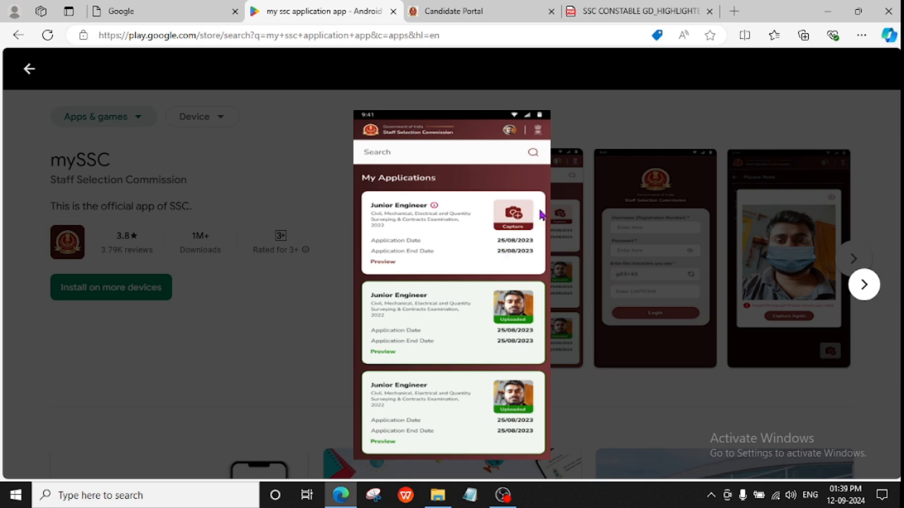
pyautogui.press('Right')
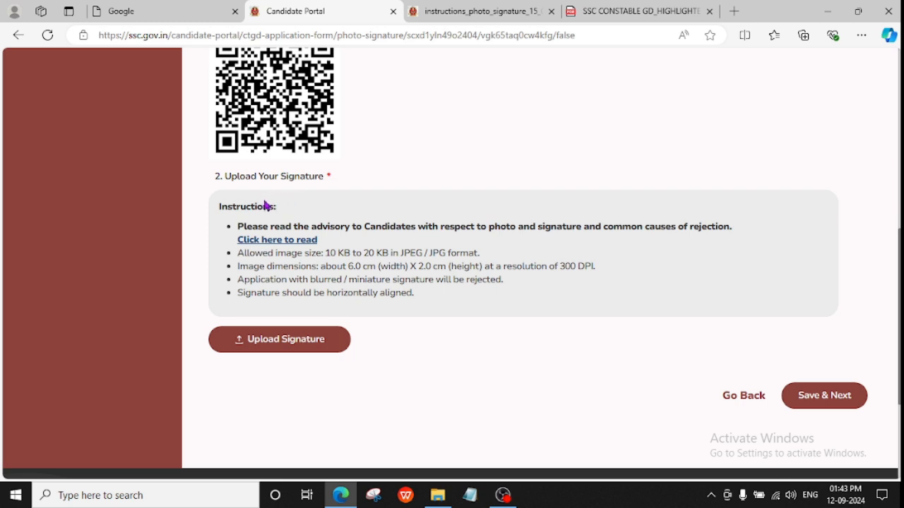
# Open the advisory on photo and signature and read its signature instructions with the approved and rejected samples.
pyautogui.click(307, 246)
pyautogui.scroll(-8, 311, 245)
pyautogui.scroll(7, 319, 242)
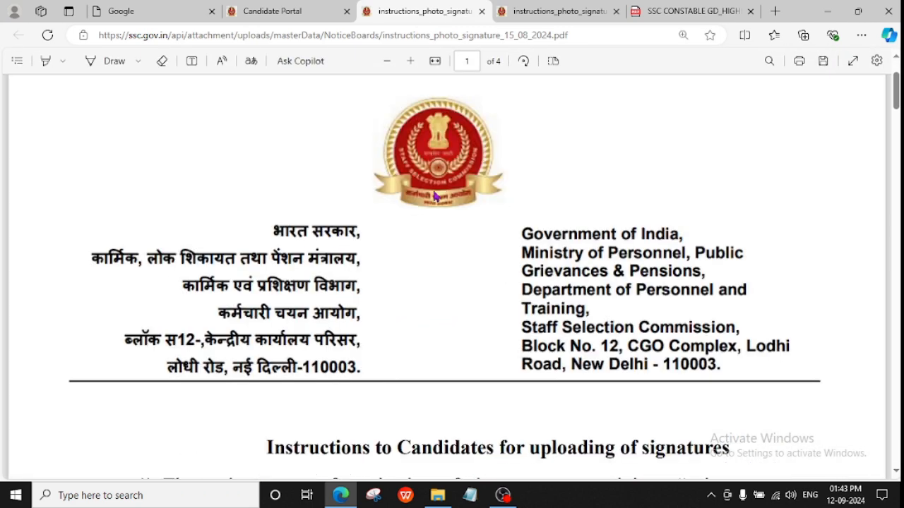
pyautogui.scroll(-5, 379, 238)
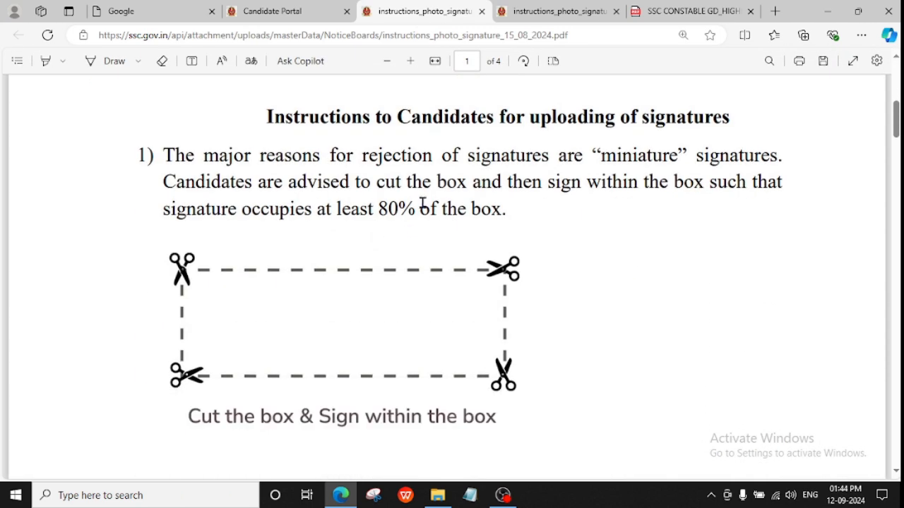
pyautogui.scroll(-3, 394, 240)
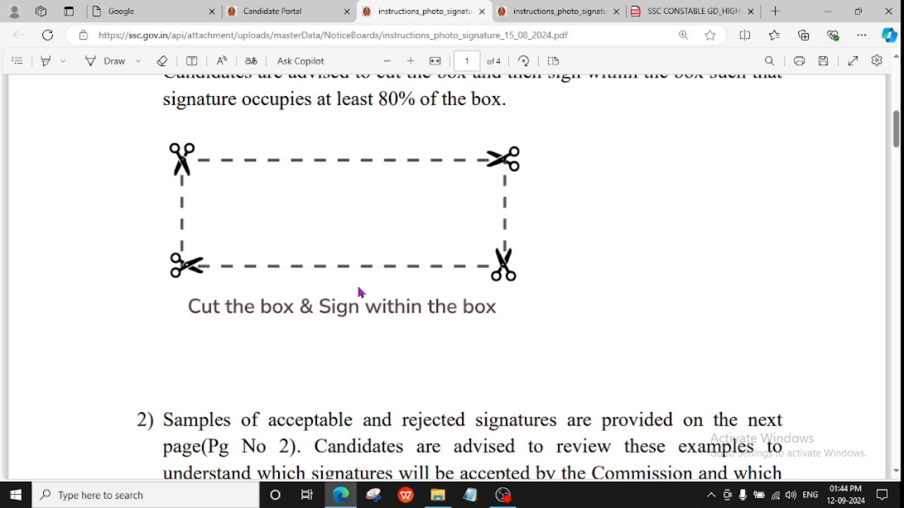
pyautogui.scroll(-15, 359, 291)
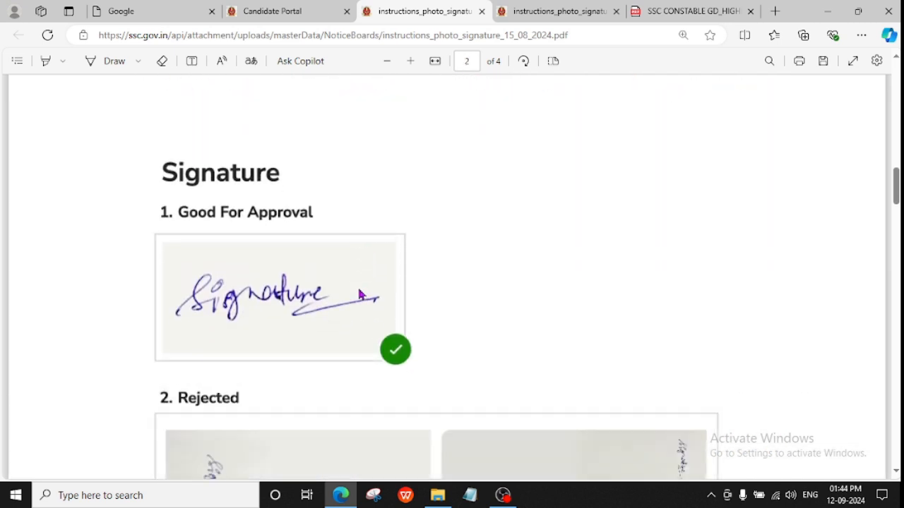
pyautogui.scroll(-3, 283, 285)
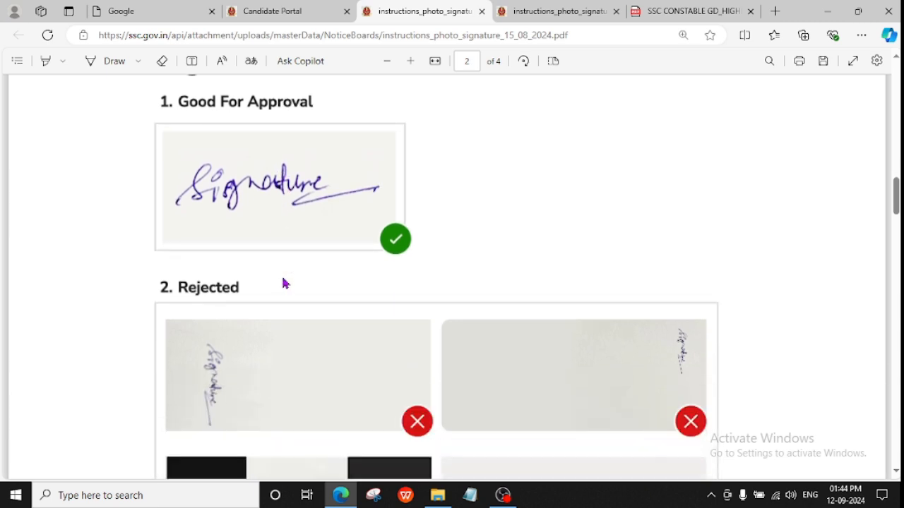
pyautogui.scroll(-9, 339, 281)
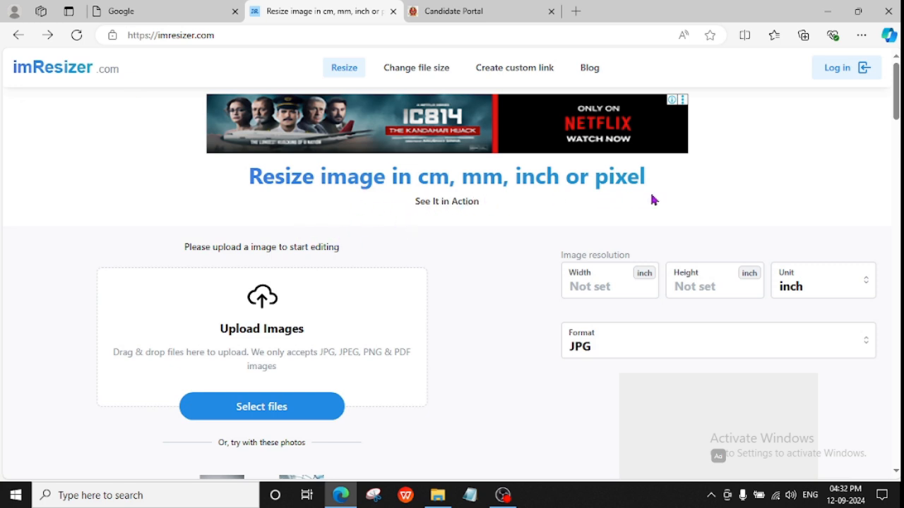
# Upload the candidate's signature image from the Desktop to imresizer.com for resizing.
pyautogui.scroll(-1, 445, 257)
pyautogui.scroll(-3, 443, 258)
pyautogui.scroll(2, 443, 258)
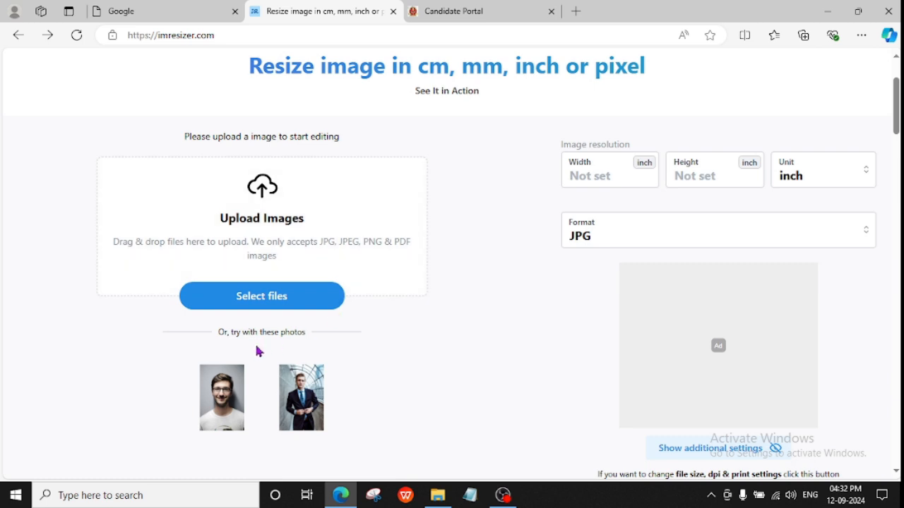
pyautogui.click(280, 300)
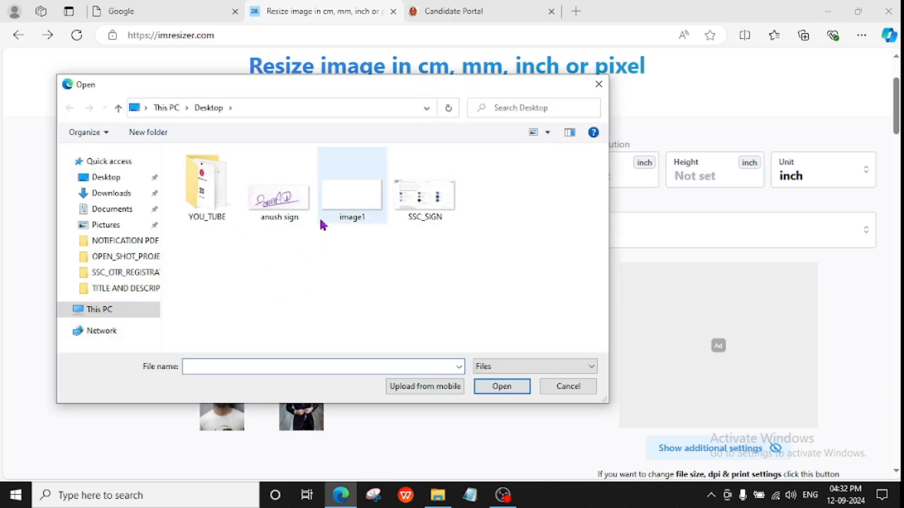
pyautogui.click(279, 189)
pyautogui.click(487, 388)
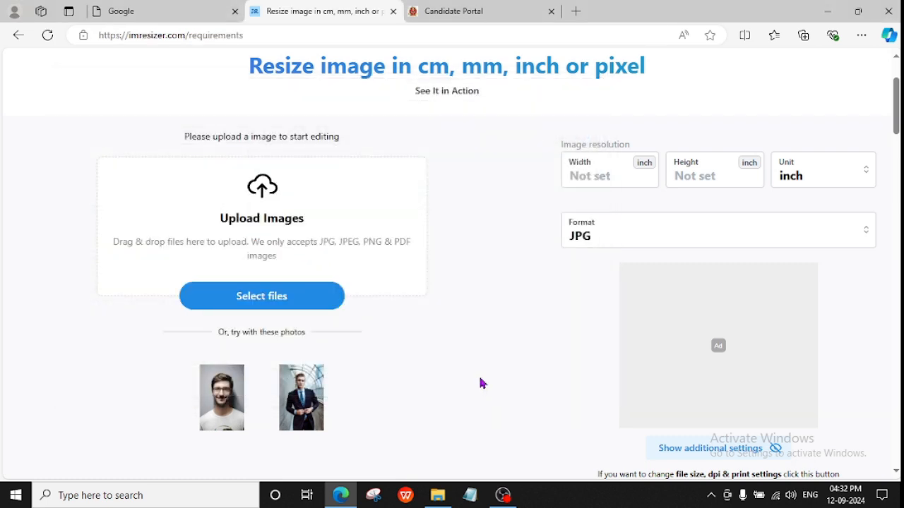
# Set the signature image's unit to cm, with a width of 6.00 and a height of 2.00.
pyautogui.click(786, 273)
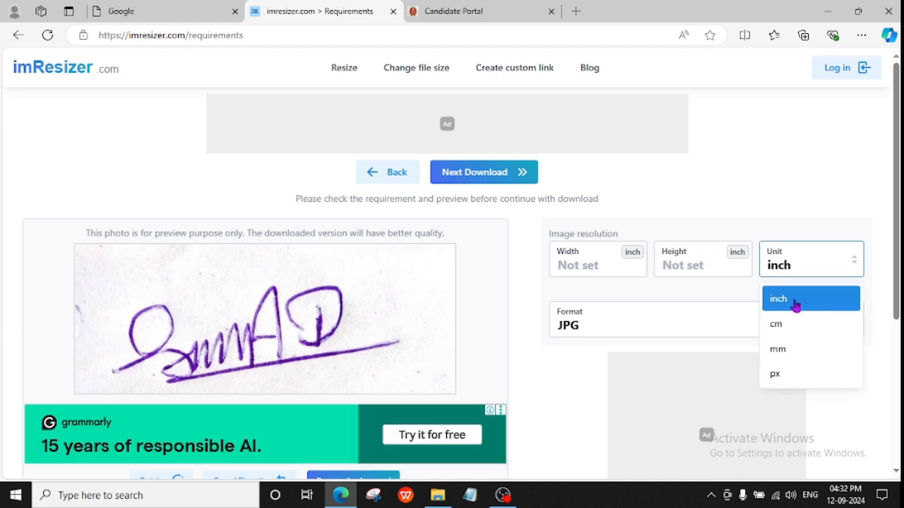
pyautogui.click(793, 329)
pyautogui.click(599, 265)
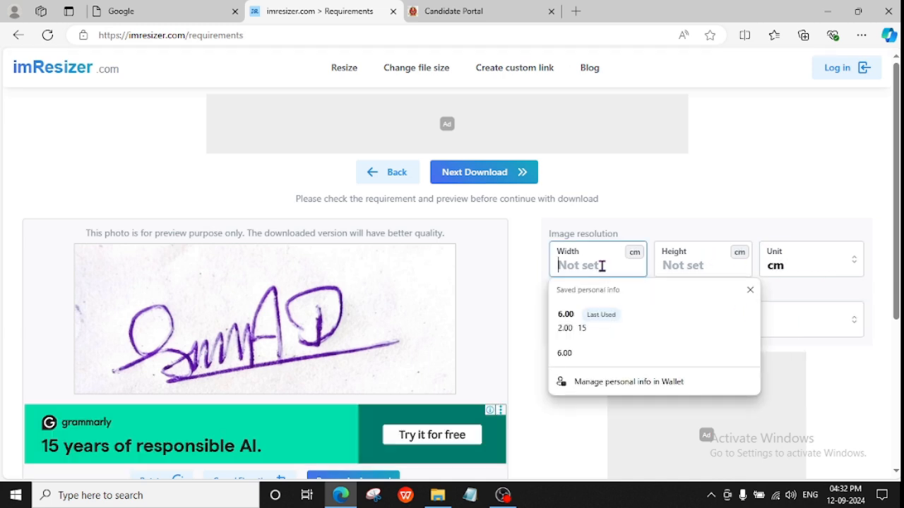
pyautogui.click(678, 267)
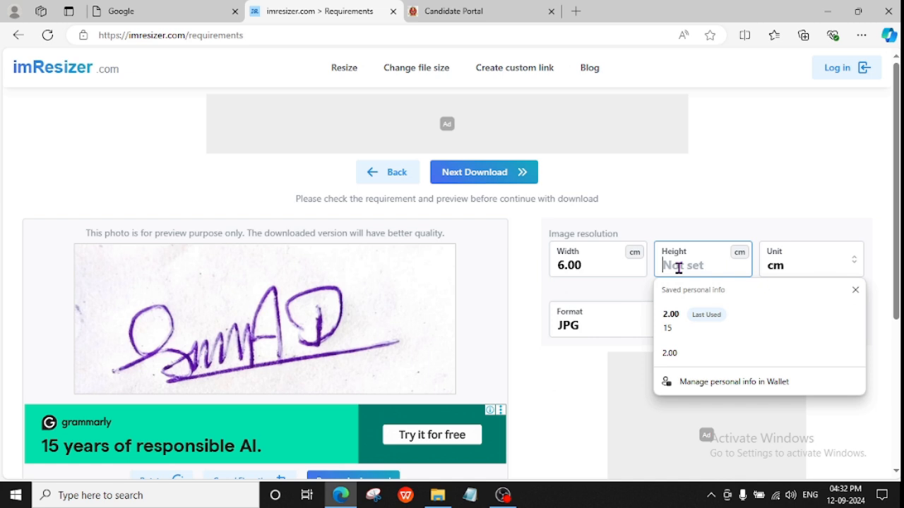
pyautogui.write('2')
pyautogui.click(539, 346)
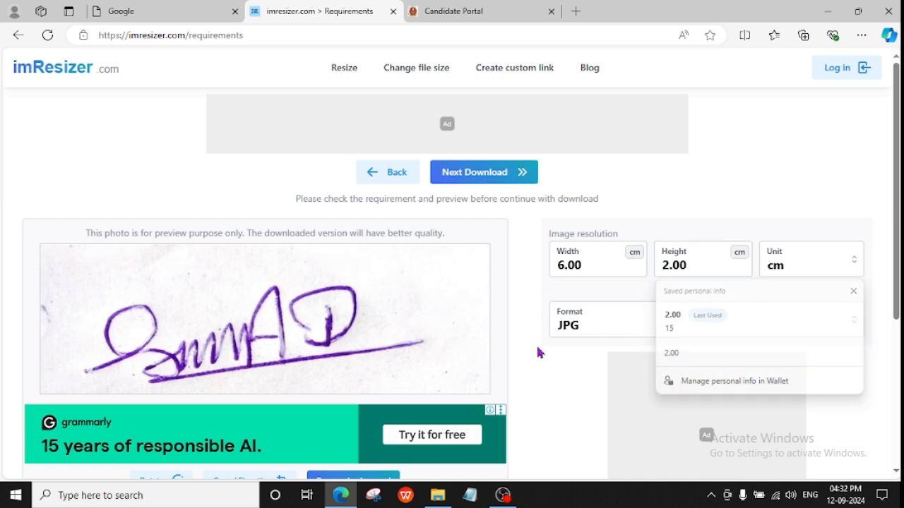
# Choose JPG as the output format for the resized signature image.
pyautogui.scroll(-2, 563, 304)
pyautogui.click(607, 222)
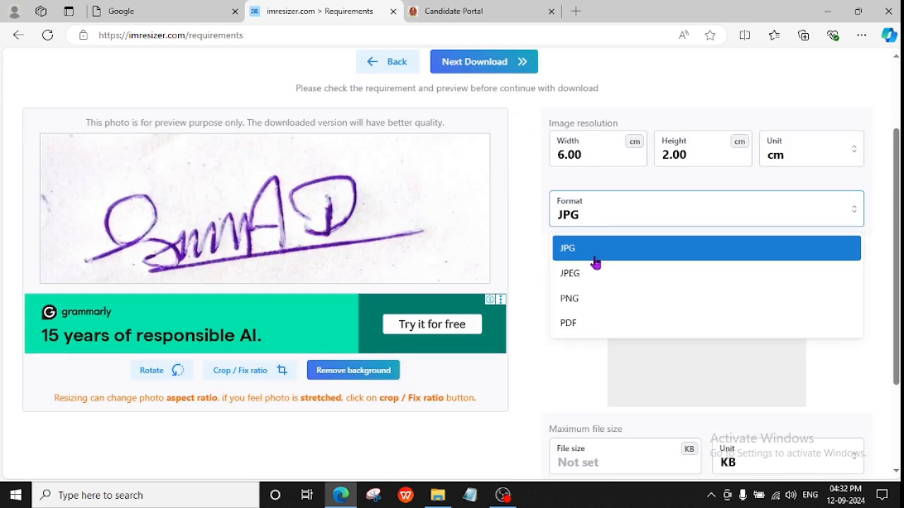
pyautogui.click(586, 256)
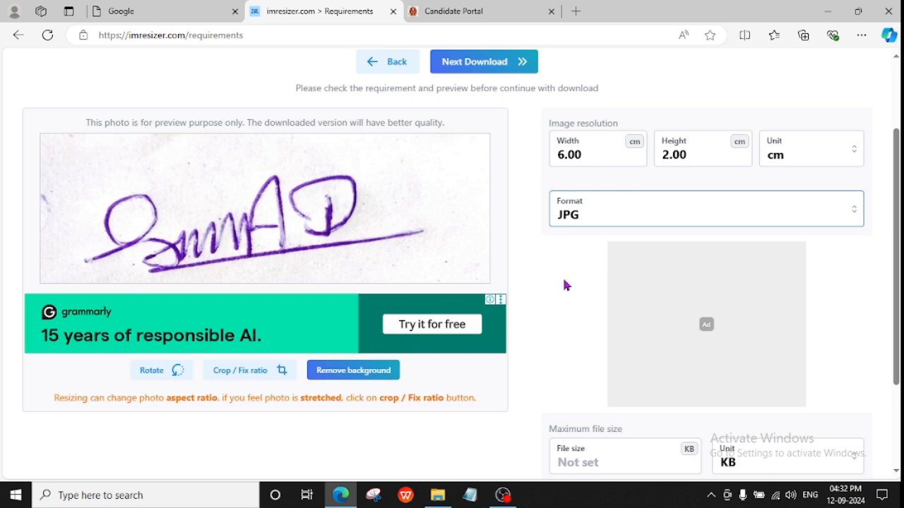
# Set the signature image's maximum file size to 15 KB and proceed to the download stage.
pyautogui.scroll(-2, 563, 290)
pyautogui.click(613, 331)
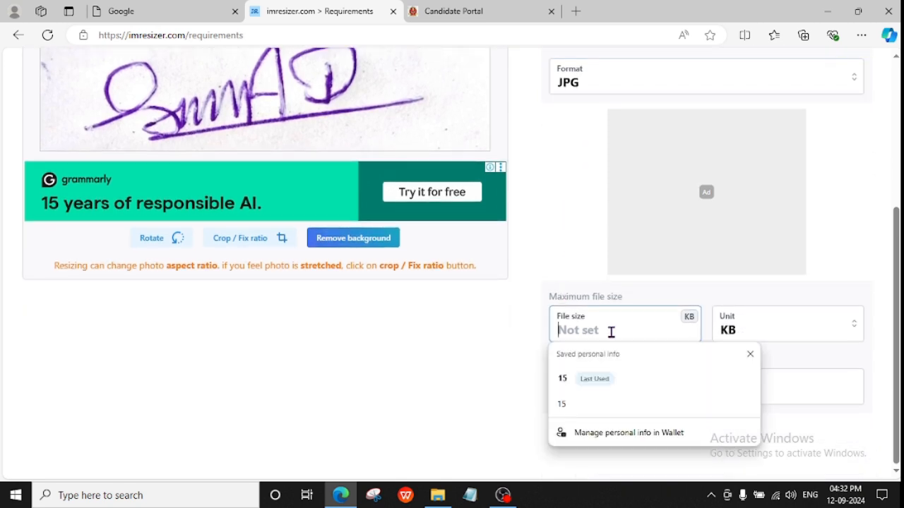
pyautogui.write('15')
pyautogui.click(477, 353)
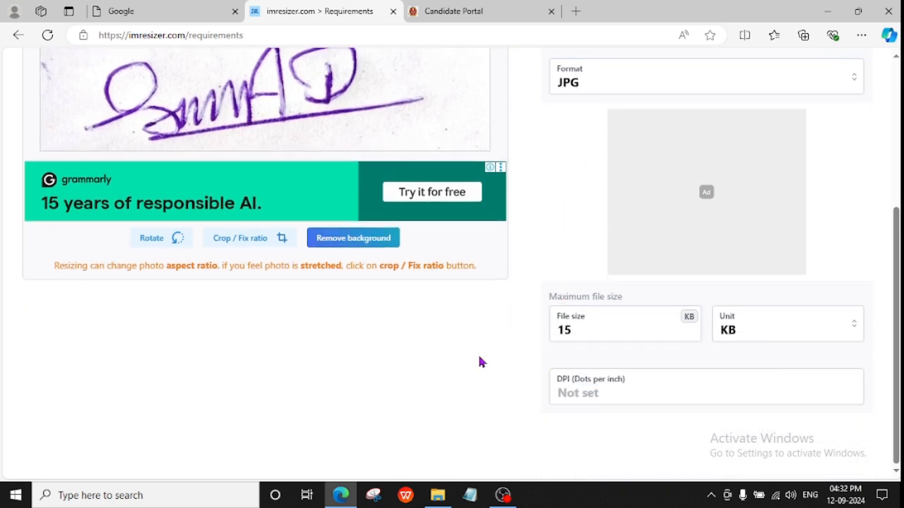
pyautogui.scroll(2, 510, 323)
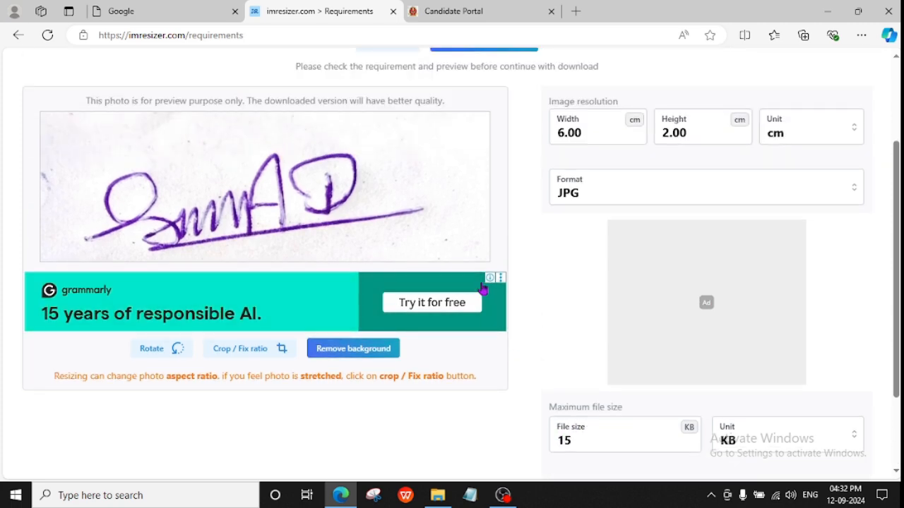
pyautogui.scroll(2, 379, 348)
pyautogui.click(496, 146)
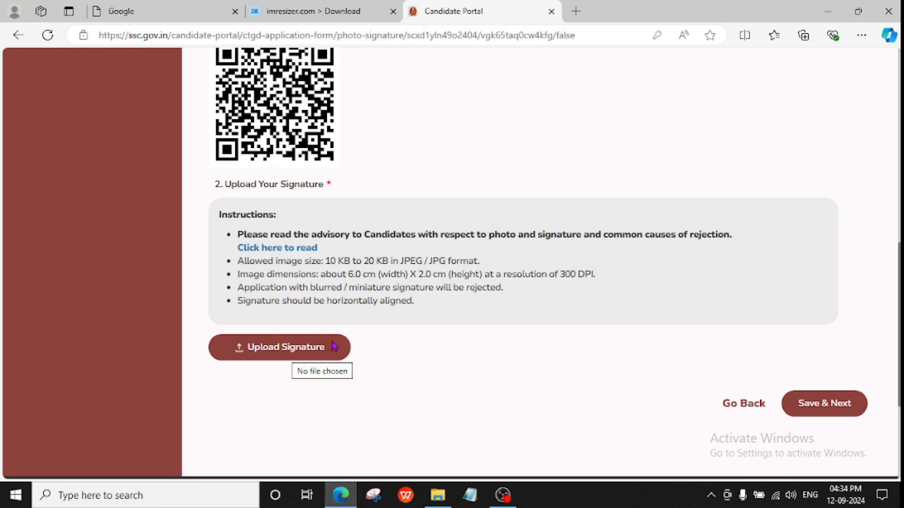
# Upload the resized signature image from the Desktop as the candidate's signature in the application form.
pyautogui.click(289, 355)
pyautogui.click(286, 349)
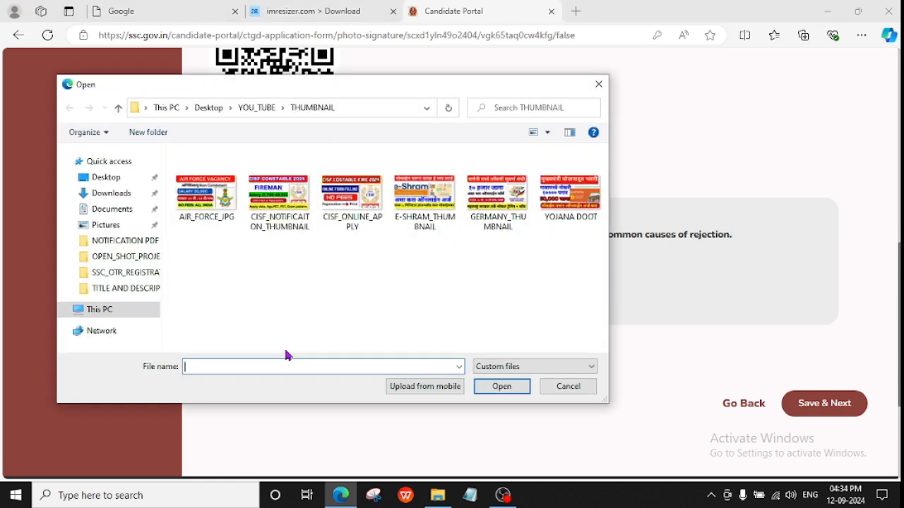
pyautogui.click(106, 178)
pyautogui.click(262, 220)
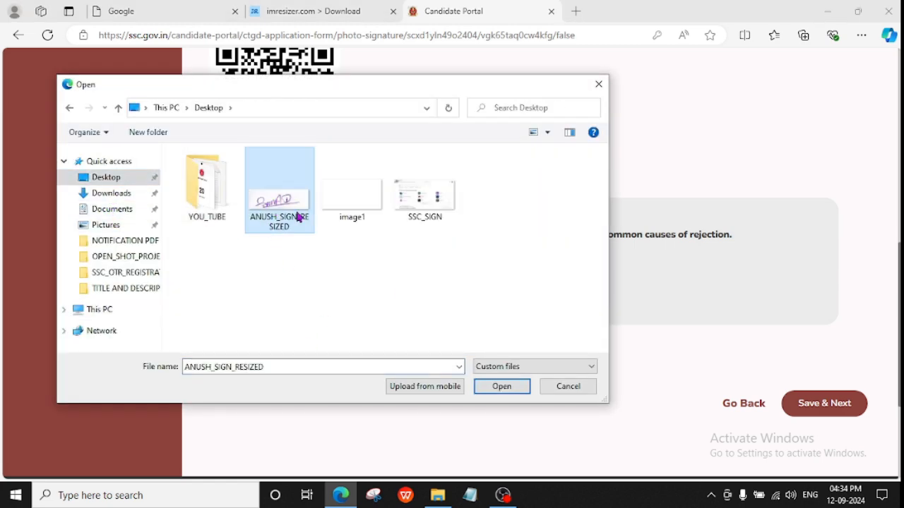
pyautogui.click(494, 386)
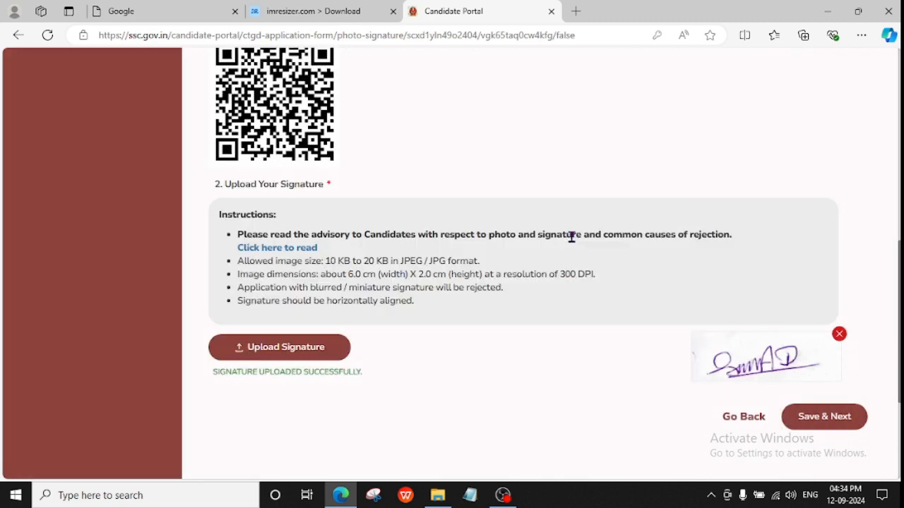
pyautogui.scroll(-2, 841, 286)
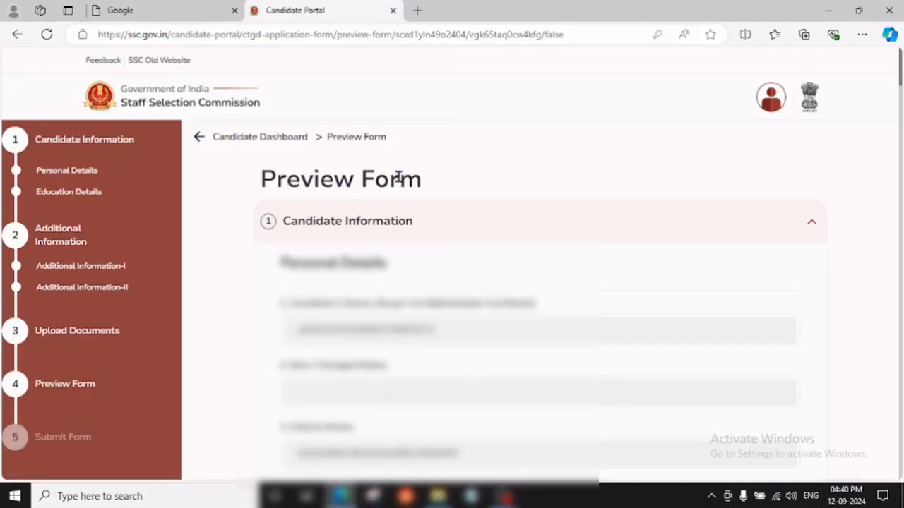
# Review the candidate information, education and additional details in the application's form preview.
pyautogui.scroll(-2, 343, 246)
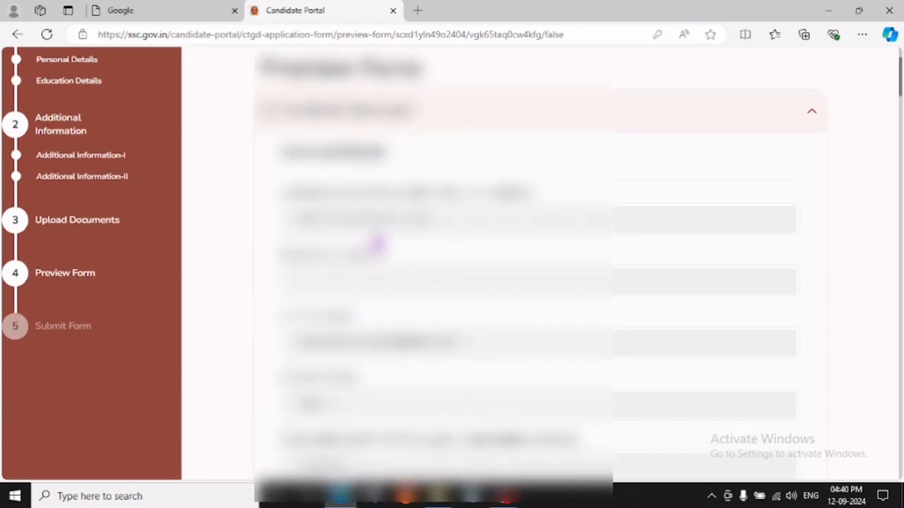
pyautogui.scroll(-6, 378, 243)
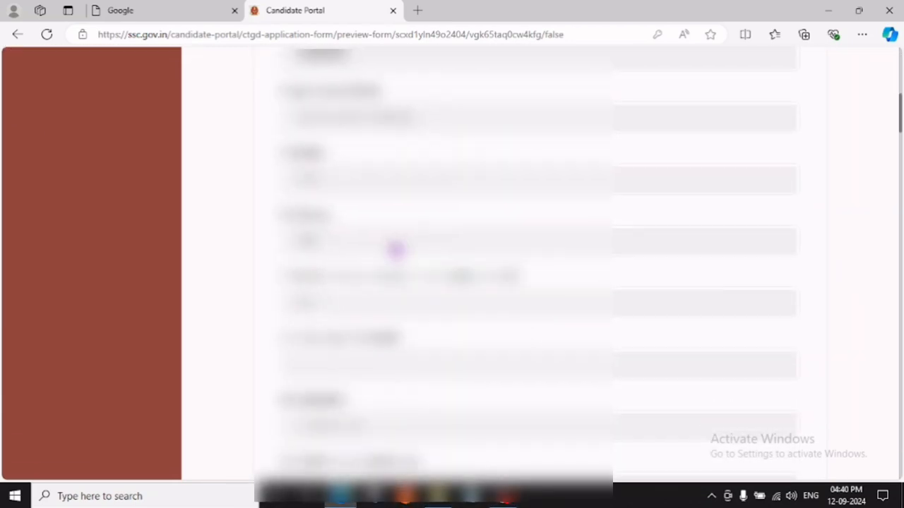
pyautogui.scroll(-6, 396, 250)
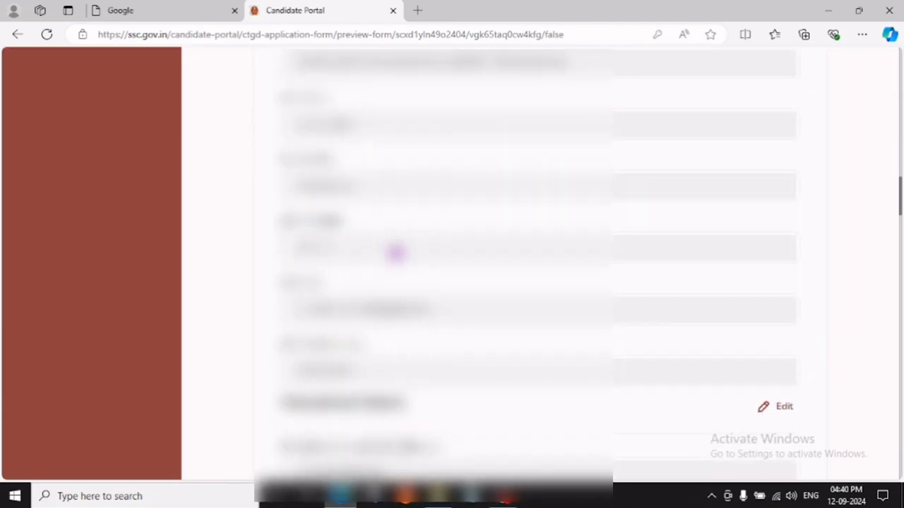
pyautogui.scroll(-12, 396, 252)
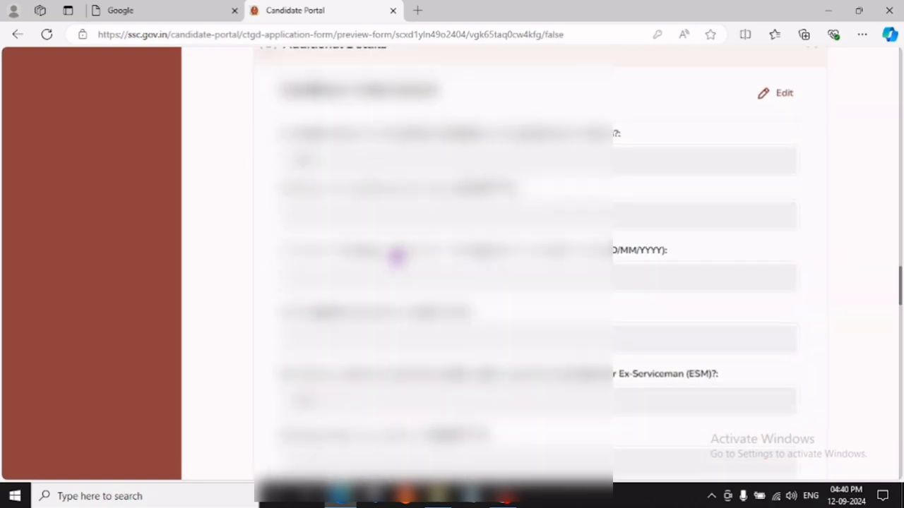
pyautogui.scroll(-10, 396, 255)
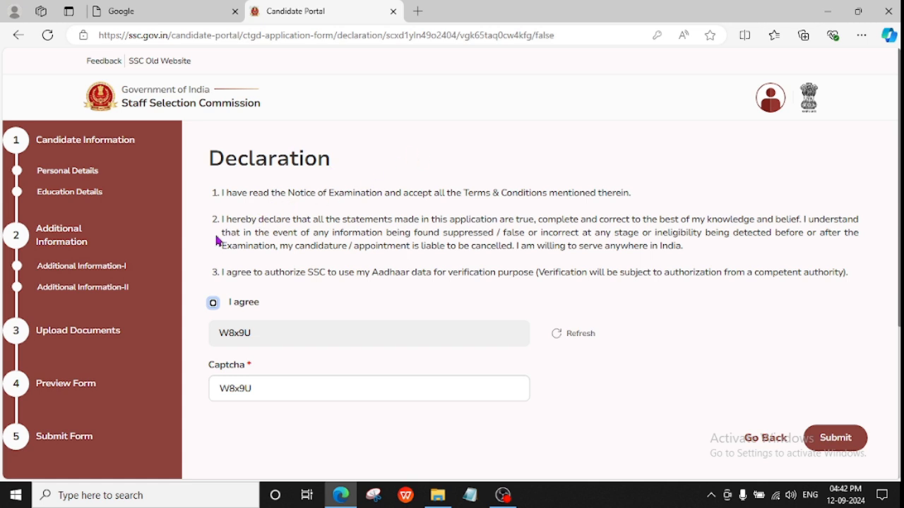
# Agree to the declaration and submit the application form.
pyautogui.click(213, 304)
pyautogui.click(849, 446)
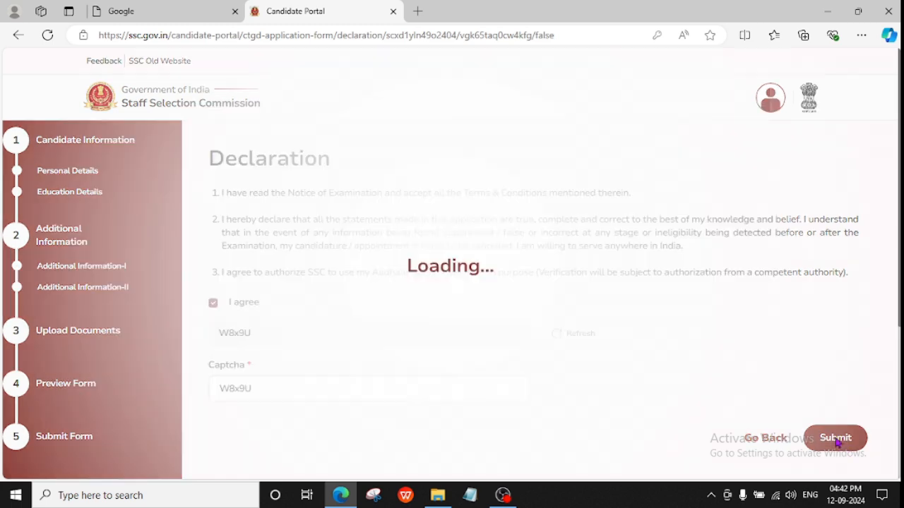